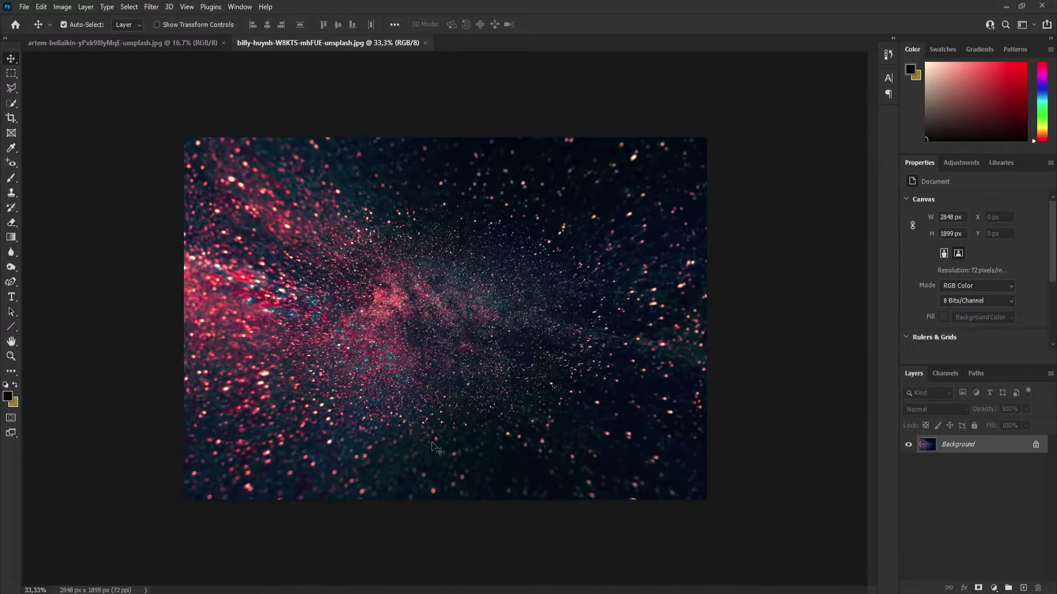
# - Convert the locked Background of the space image into an editable layer named Initial Background
pyautogui.doubleClick(994, 444)
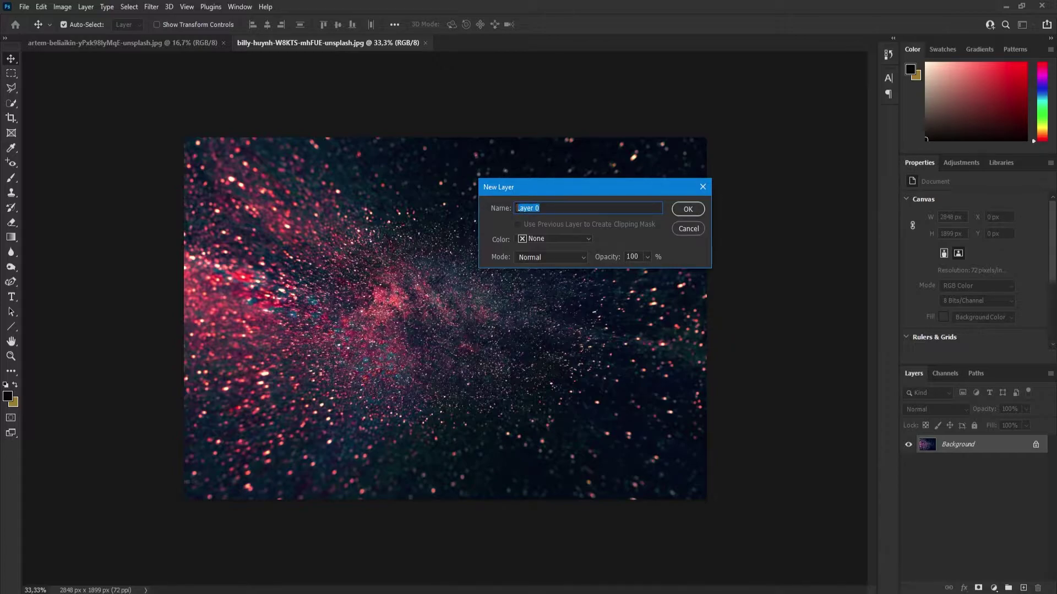
pyautogui.write('1')
pyautogui.press('Return')
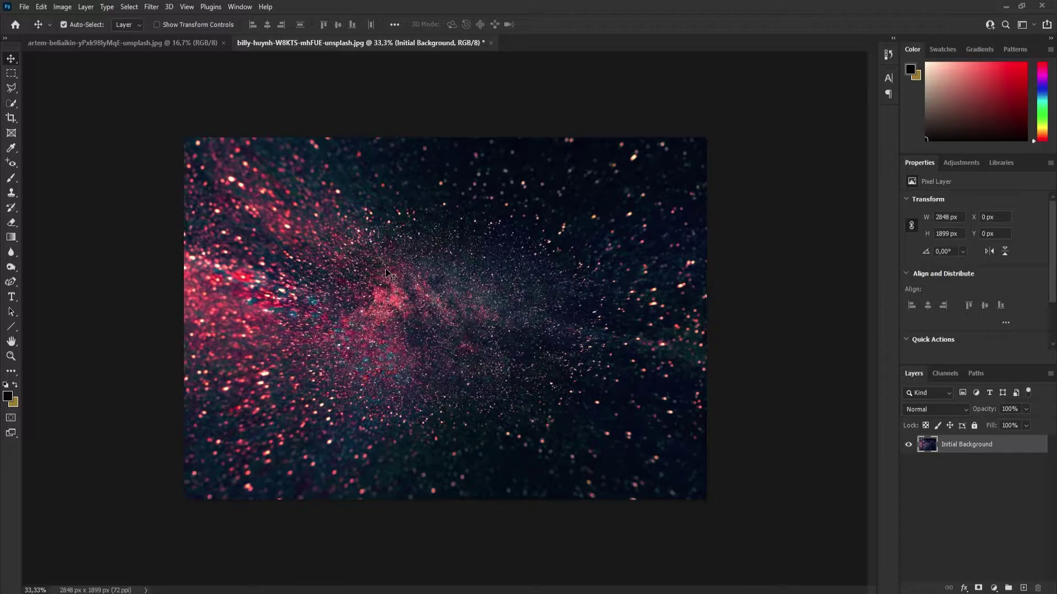
pyautogui.click(176, 49)
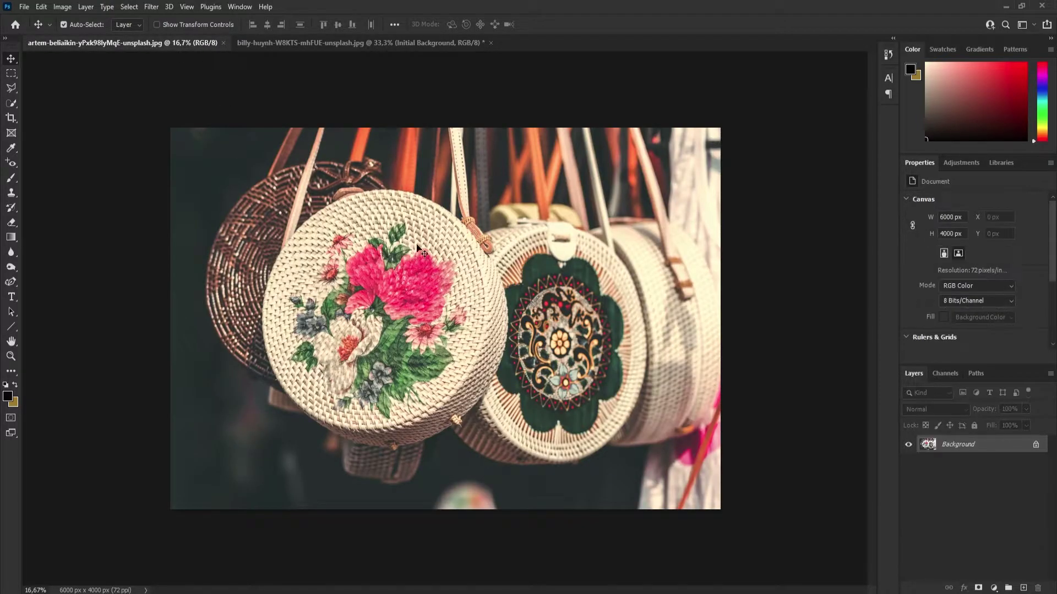
pyautogui.click(309, 40)
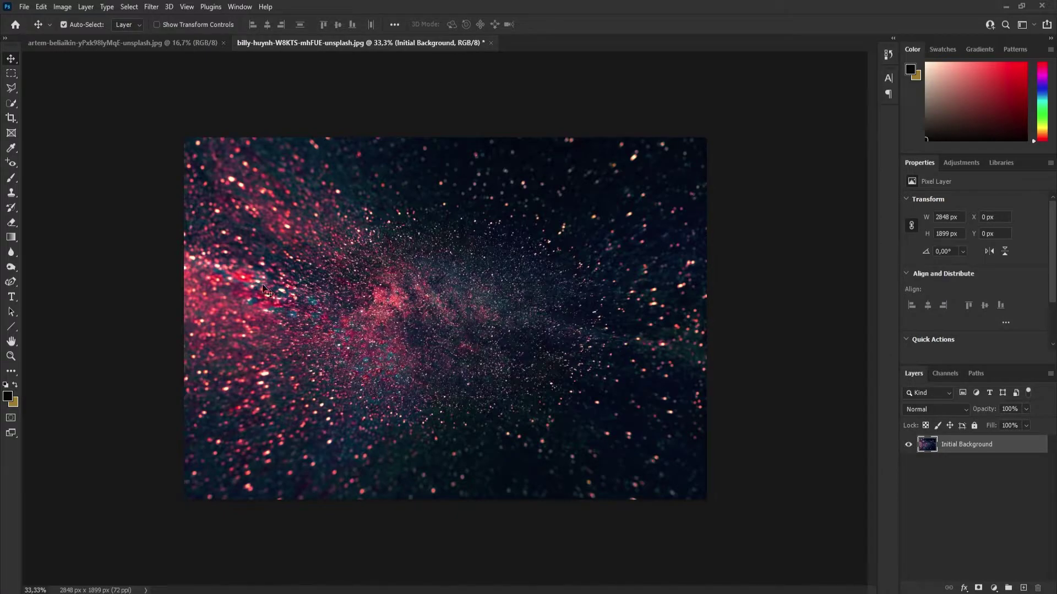
pyautogui.click(125, 45)
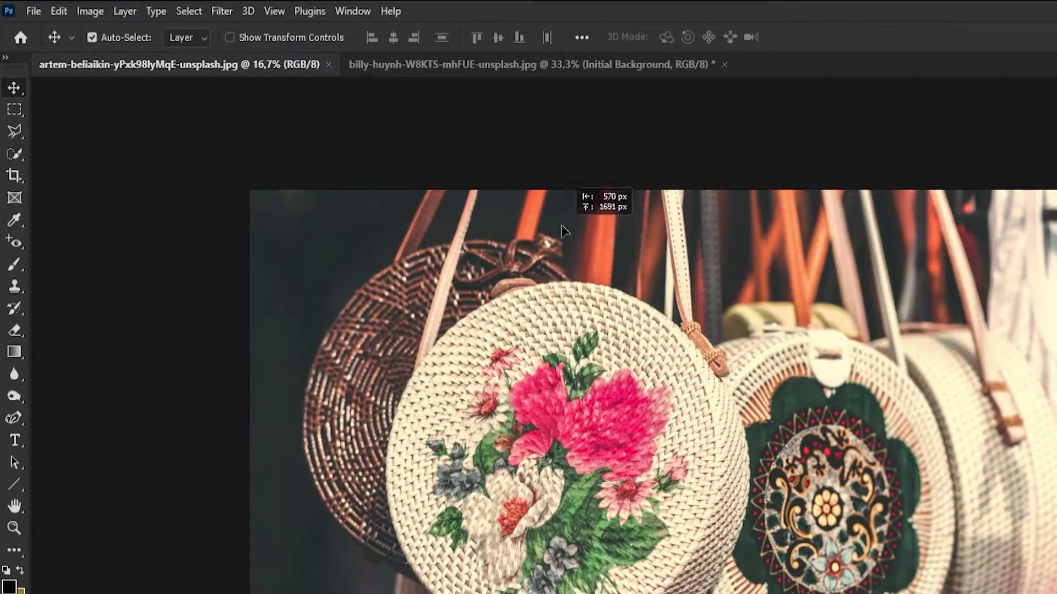
pyautogui.moveTo(564, 230); pyautogui.dragTo(483, 281)
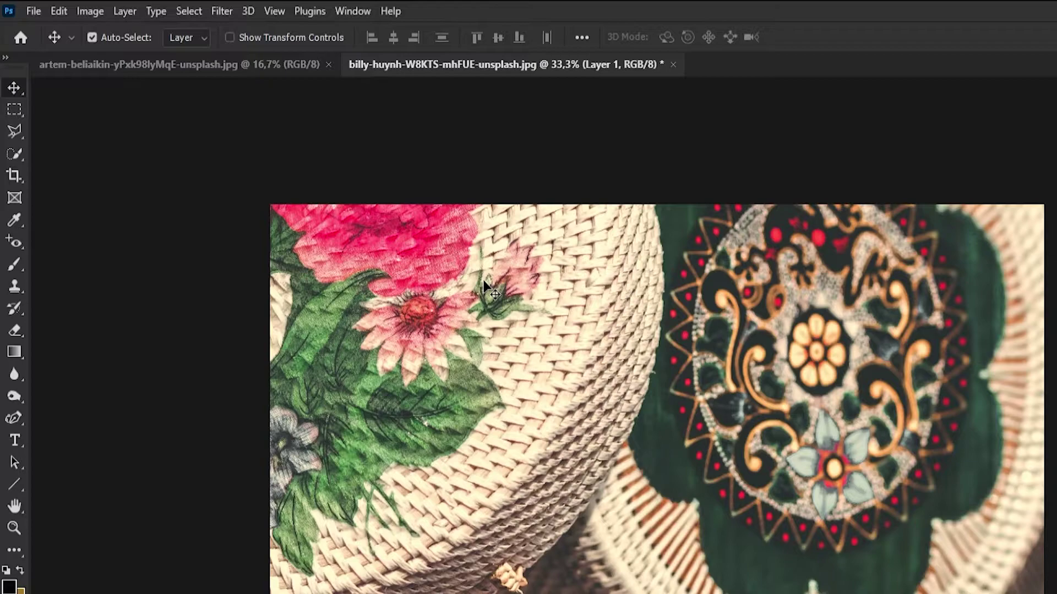
pyautogui.click(59, 11)
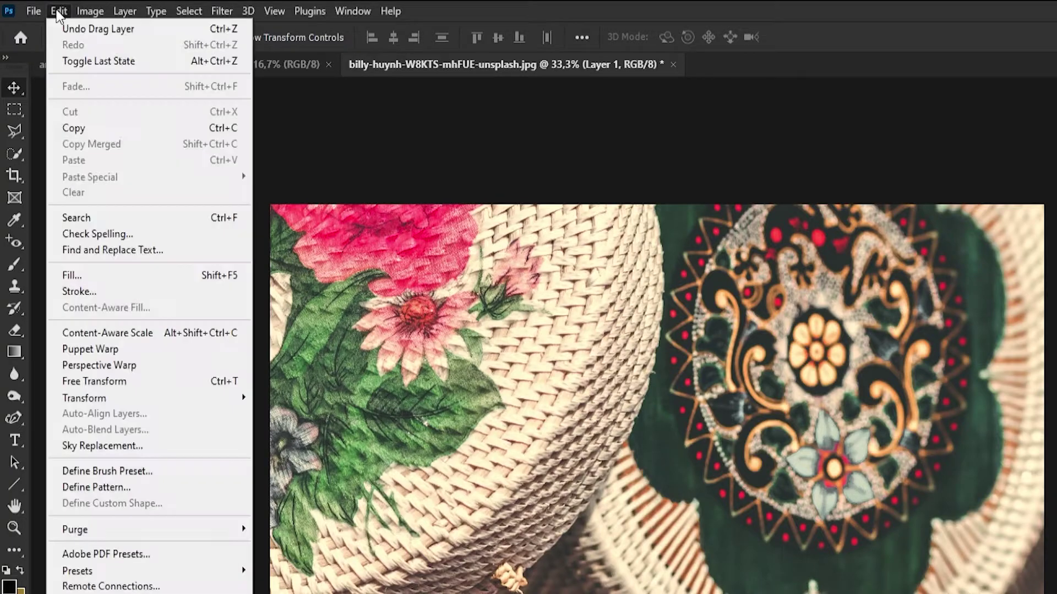
pyautogui.click(108, 30)
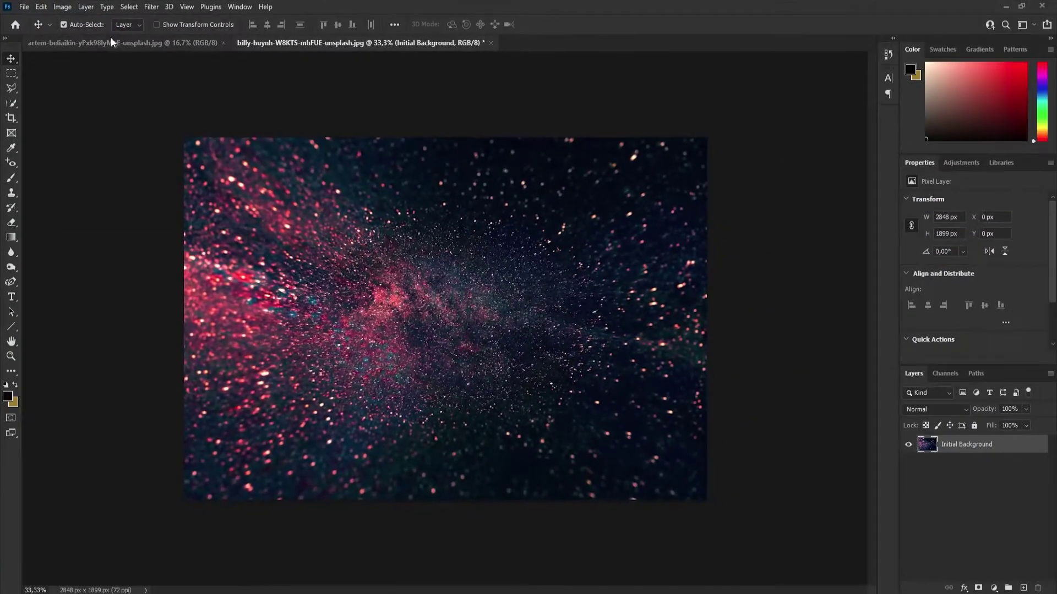
# - Move a copy of the handbag photo into the space image document as a new layer
pyautogui.click(111, 40)
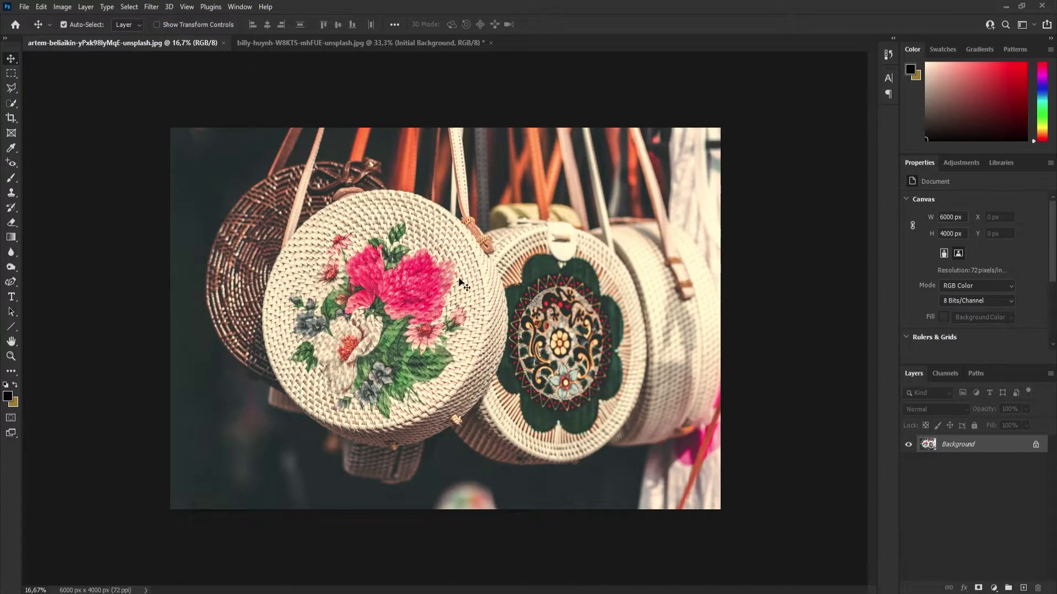
pyautogui.moveTo(421, 305); pyautogui.dragTo(327, 48)
pyautogui.moveTo(327, 204); pyautogui.dragTo(328, 204)
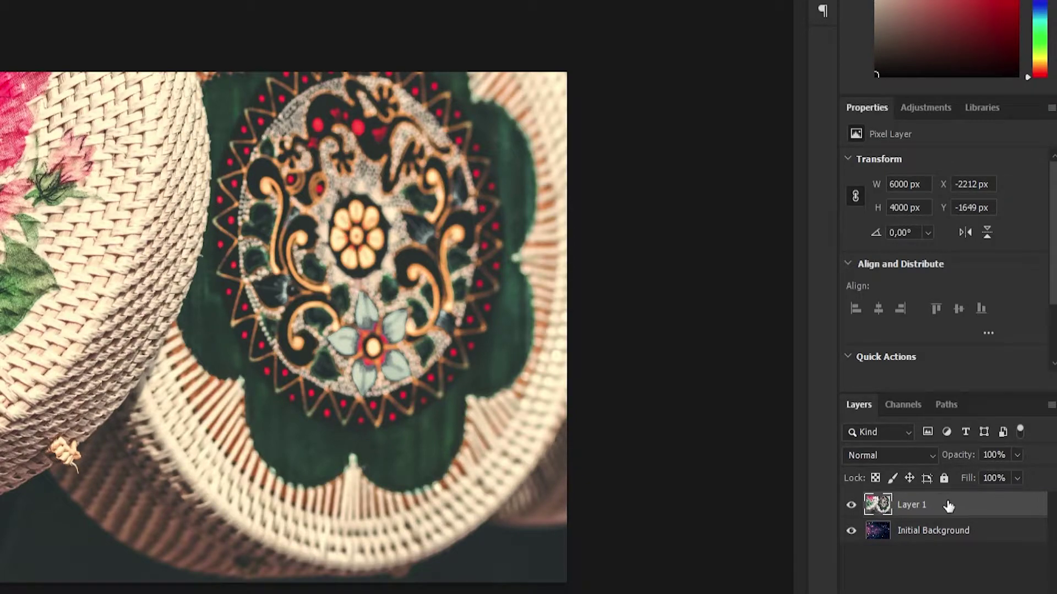
# - Rename the new handbag photo layer as Bag
pyautogui.hotkey('ctrl', 't')
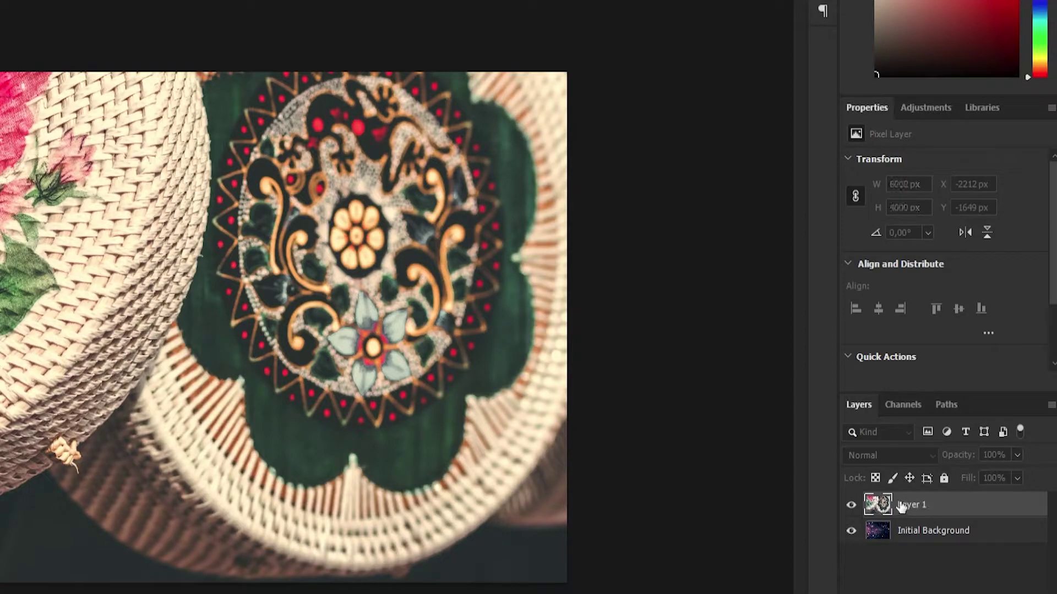
pyautogui.press('Return')
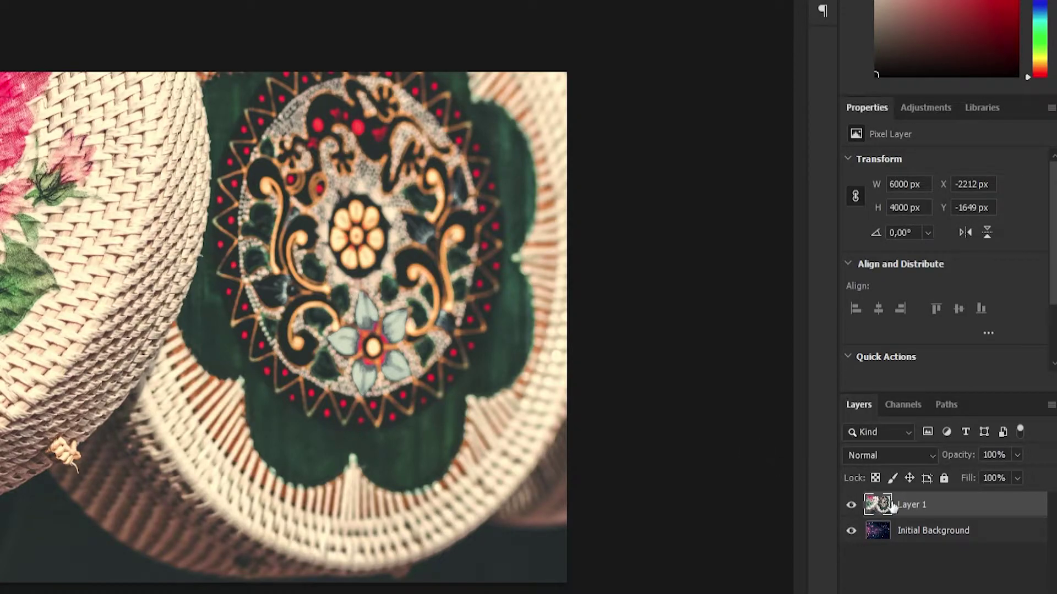
pyautogui.doubleClick(910, 504)
pyautogui.press('BackSpace')
pyautogui.write('Bag')
pyautogui.press('Return')
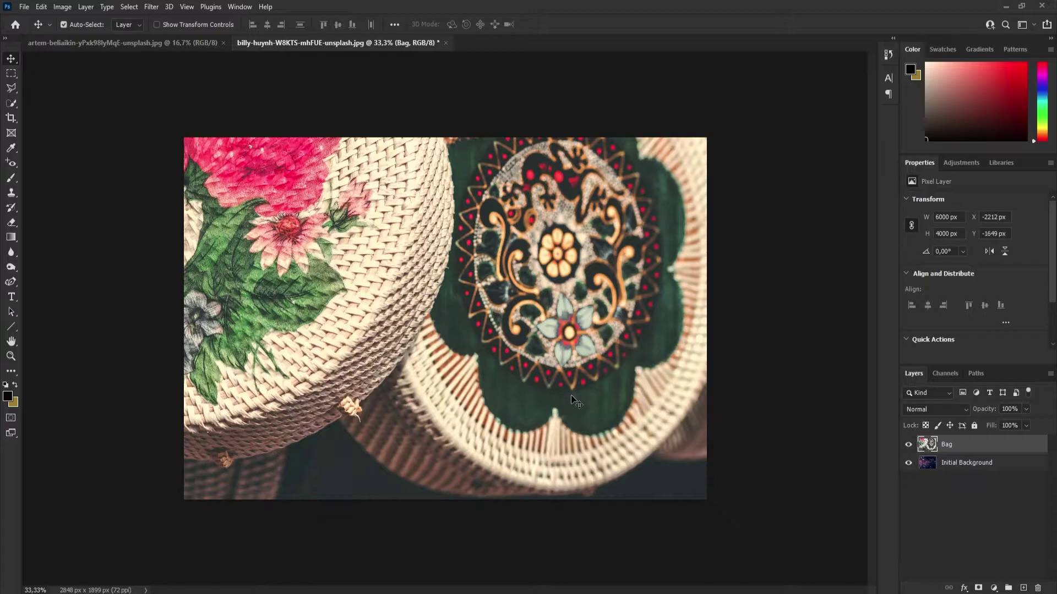
pyautogui.hotkey('ctrl', '+')
pyautogui.hotkey('ctrl', '+')
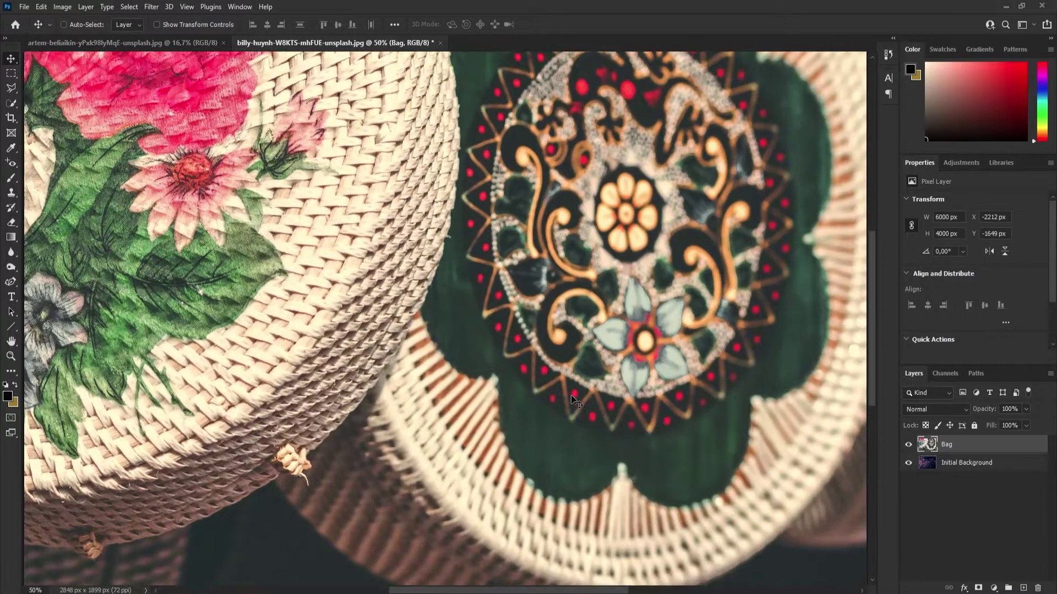
pyautogui.hotkey('ctrl', '-')
pyautogui.hotkey('ctrl', '-')
pyautogui.hotkey('ctrl', '-')
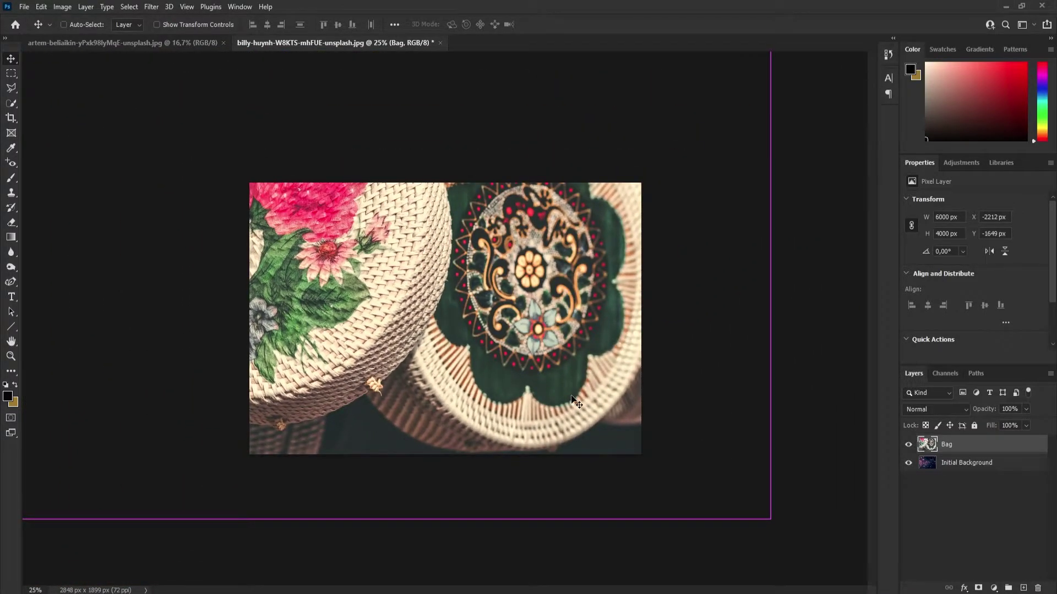
pyautogui.hotkey('ctrl', '+')
pyautogui.hotkey('ctrl', '+')
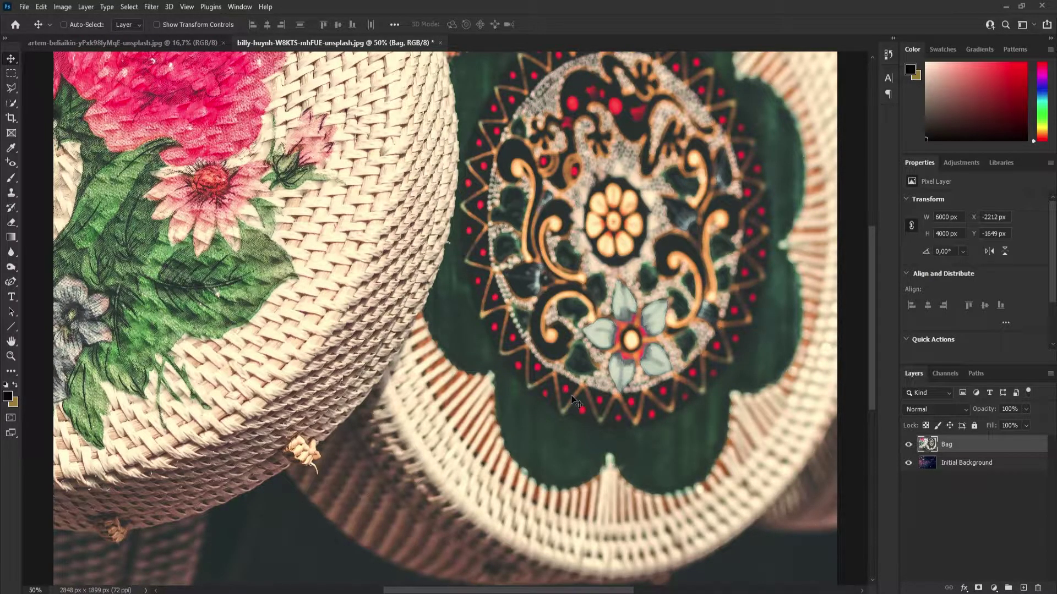
# - Use Free Transform to scale the Bag layer proportionally to about 27% and place it over the canvas's lower-right area
pyautogui.hotkey('ctrl', '-')
pyautogui.hotkey('ctrl', '-')
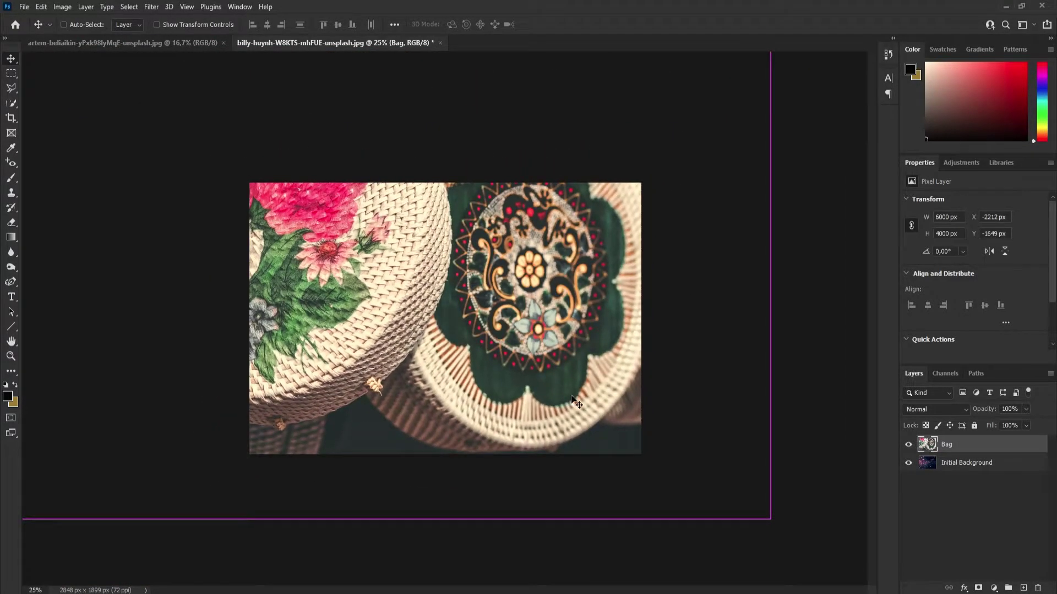
pyautogui.hotkey('ctrl', '-')
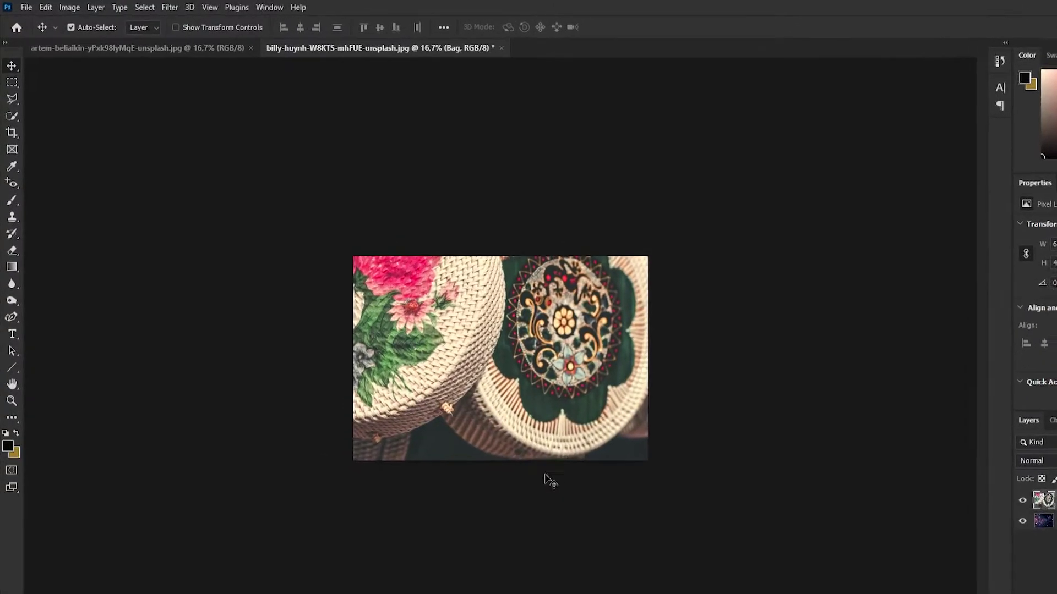
pyautogui.click(60, 9)
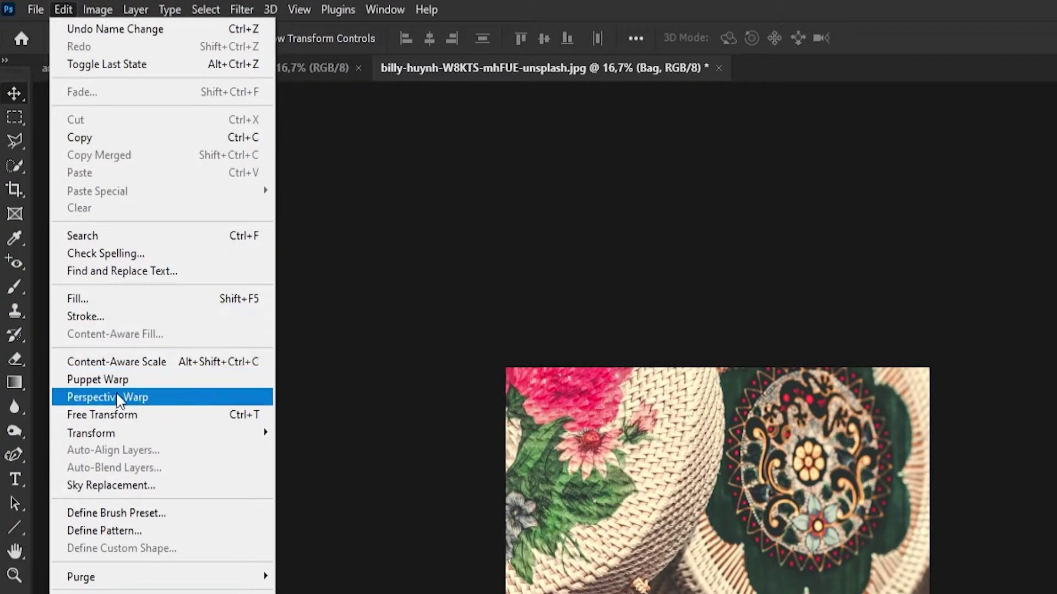
pyautogui.click(120, 416)
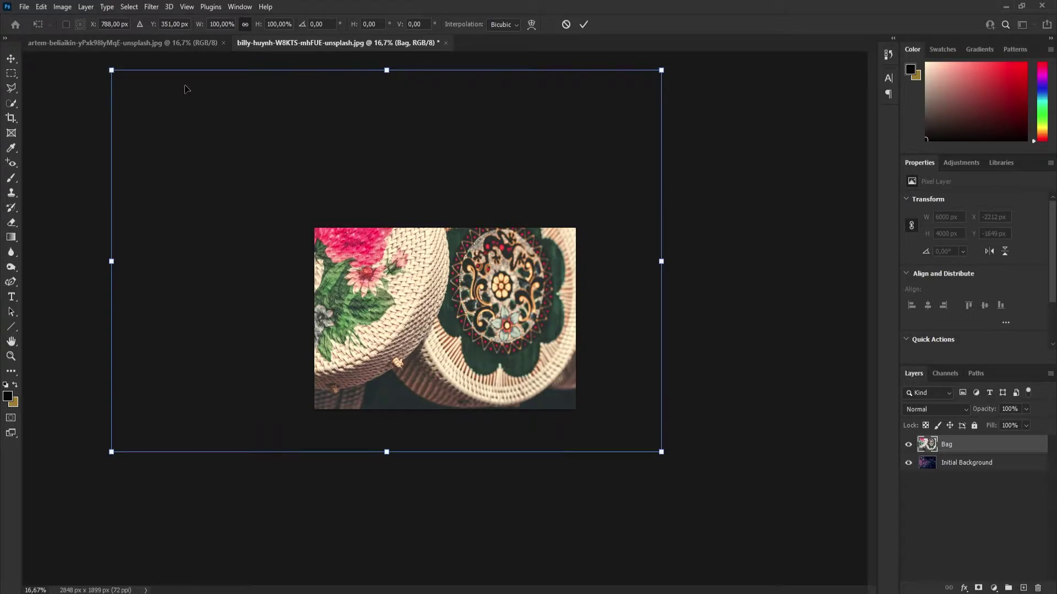
pyautogui.moveTo(111, 70); pyautogui.dragTo(437, 322)
pyautogui.moveTo(516, 357); pyautogui.dragTo(434, 324)
pyautogui.moveTo(362, 269); pyautogui.dragTo(433, 309)
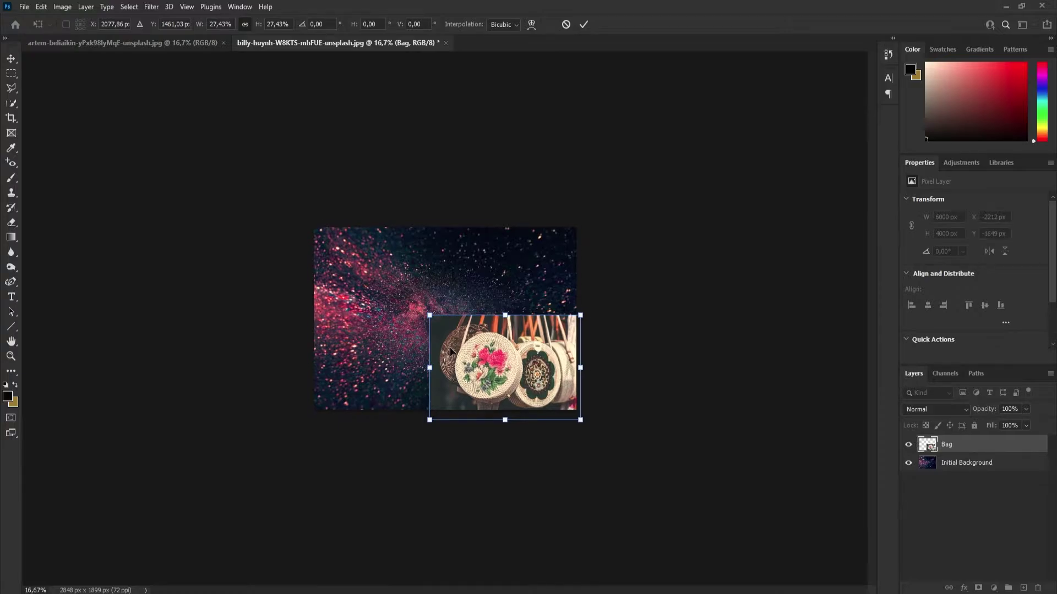
# - Place the Bag layer in the canvas's upper-left corner, scale it to about 19.4% of its original size and apply the transform
pyautogui.hotkey('ctrl', '+')
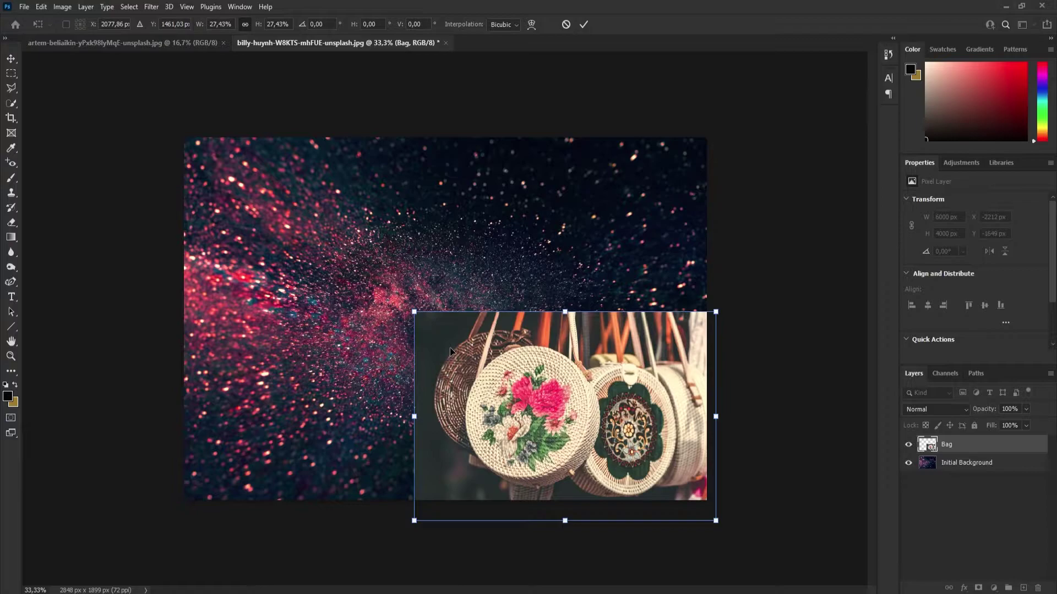
pyautogui.moveTo(564, 404); pyautogui.dragTo(346, 240)
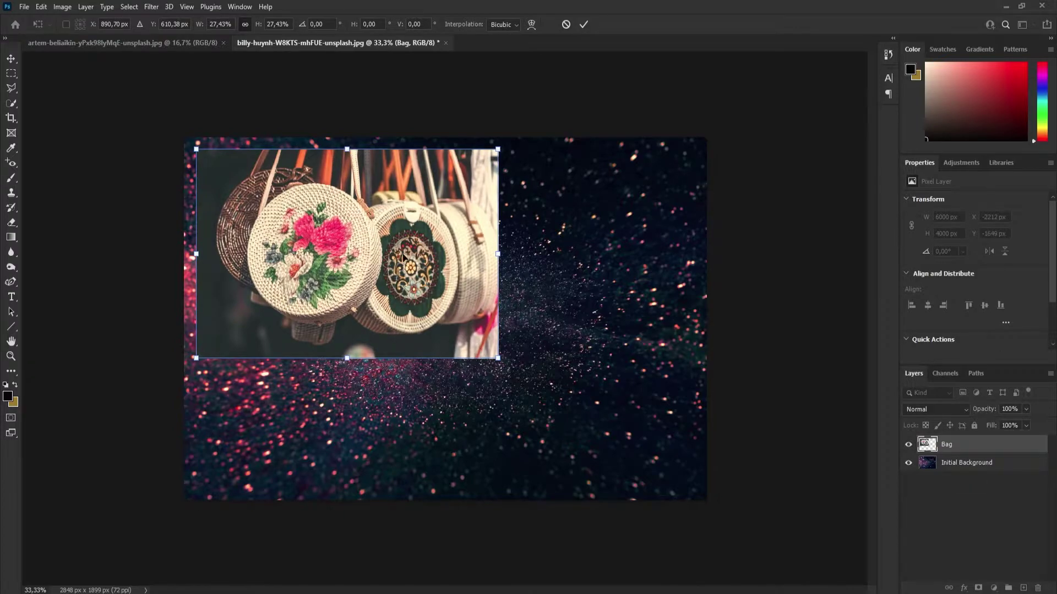
pyautogui.moveTo(313, 160)
pyautogui.mouseDown()
pyautogui.moveTo(542, 266)
pyautogui.moveTo(423, 336)
pyautogui.moveTo(476, 211)
pyautogui.moveTo(354, 274)
pyautogui.moveTo(309, 157)
pyautogui.mouseUp()
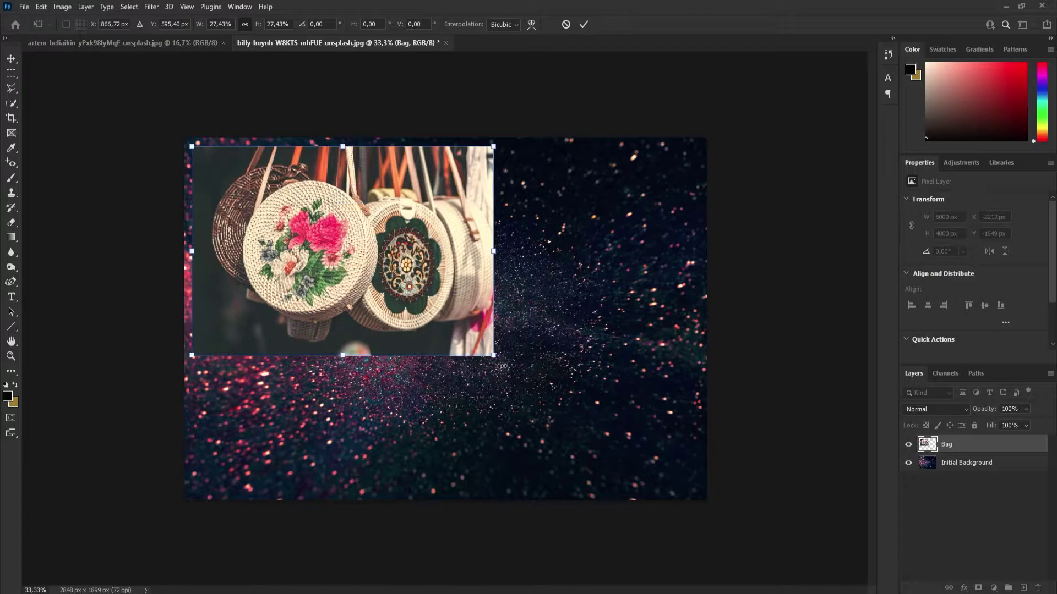
pyautogui.moveTo(493, 355); pyautogui.dragTo(417, 302)
pyautogui.moveTo(417, 225)
pyautogui.mouseDown()
pyautogui.moveTo(606, 231)
pyautogui.moveTo(594, 251)
pyautogui.moveTo(410, 231)
pyautogui.moveTo(655, 259)
pyautogui.moveTo(588, 241)
pyautogui.moveTo(407, 238)
pyautogui.mouseUp()
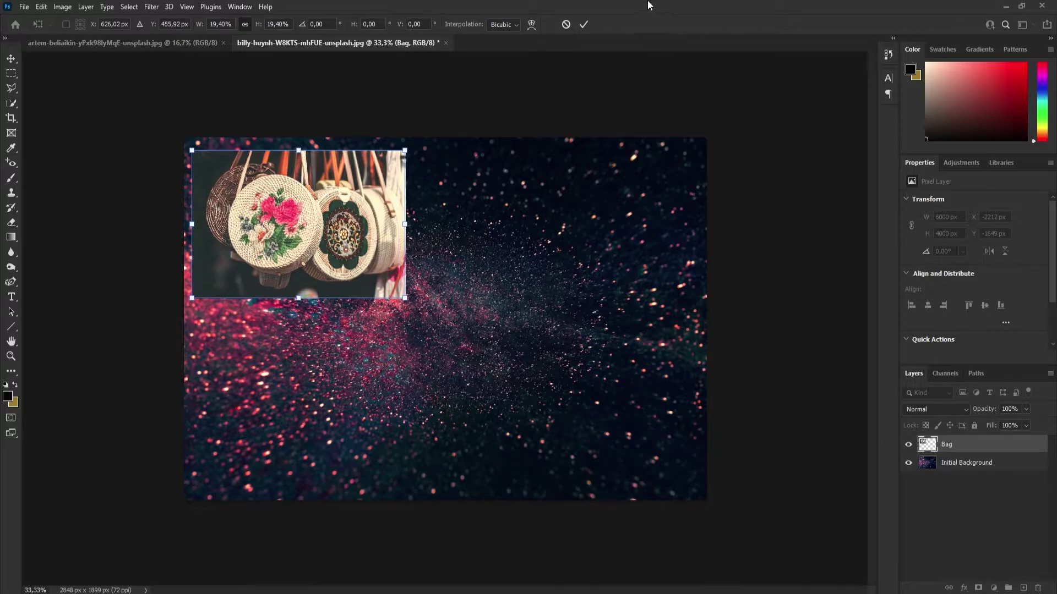
pyautogui.click(583, 25)
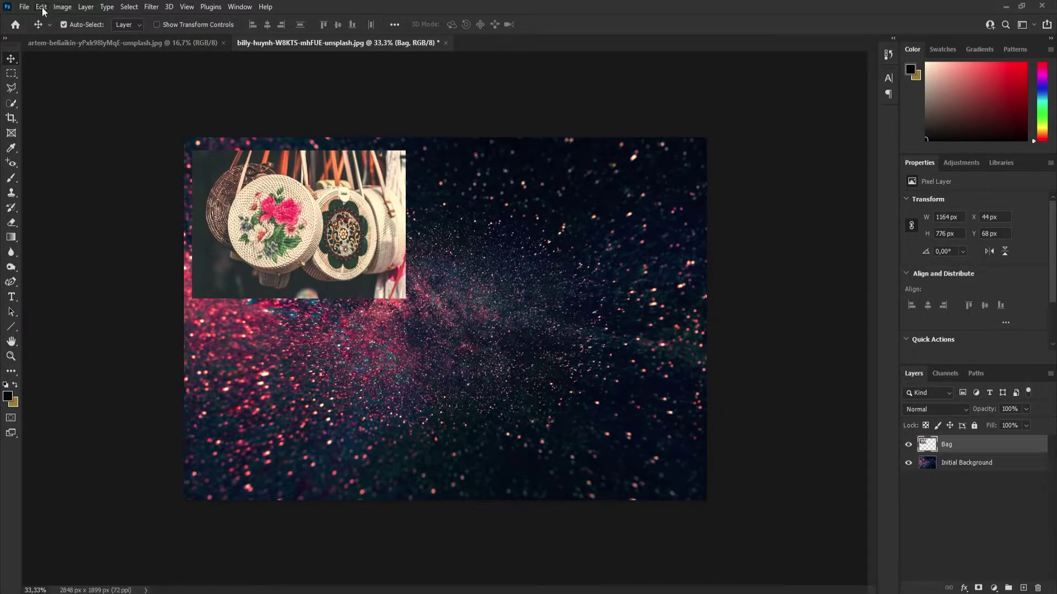
# - Open the photo of a hand holding an ice cream cone as a separate document
pyautogui.click(24, 7)
pyautogui.click(40, 28)
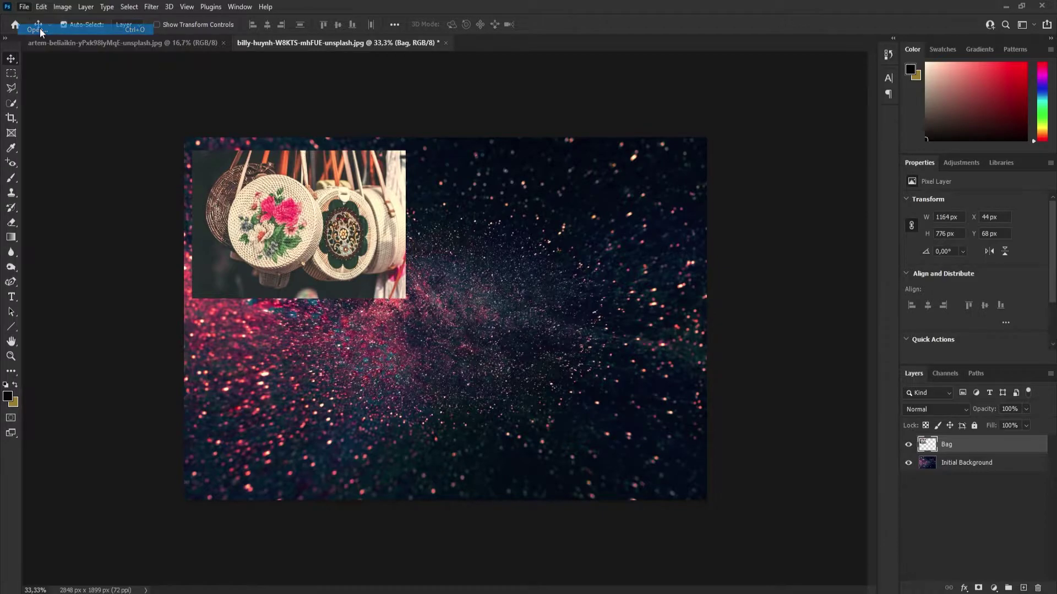
pyautogui.click(268, 105)
pyautogui.doubleClick(268, 105)
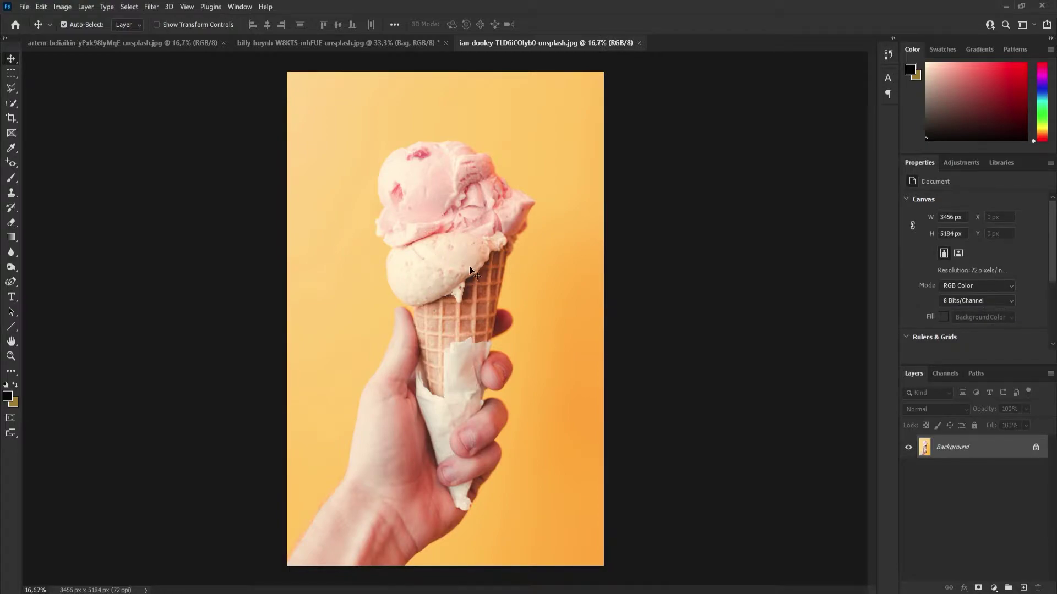
# - Move a copy of the ice cream photo into the space image document as a new layer above Bag
pyautogui.click(286, 43)
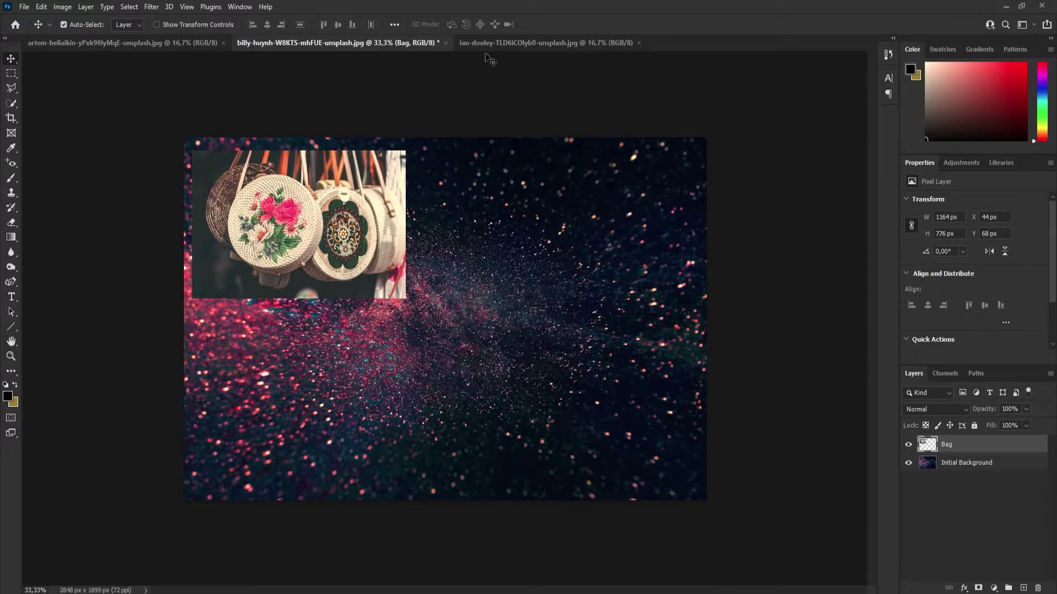
pyautogui.click(501, 43)
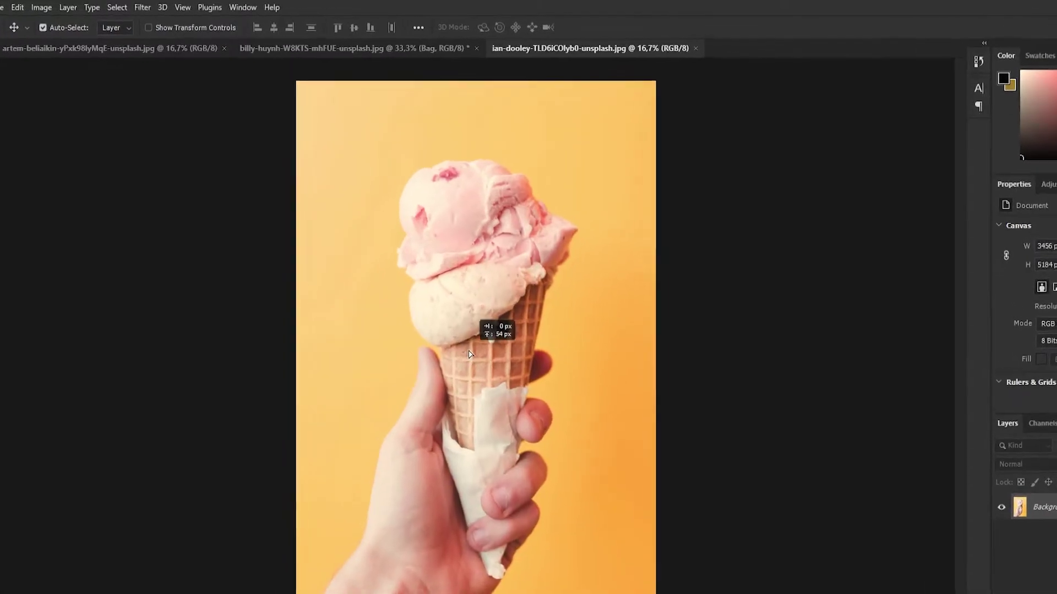
pyautogui.moveTo(451, 295); pyautogui.dragTo(353, 74)
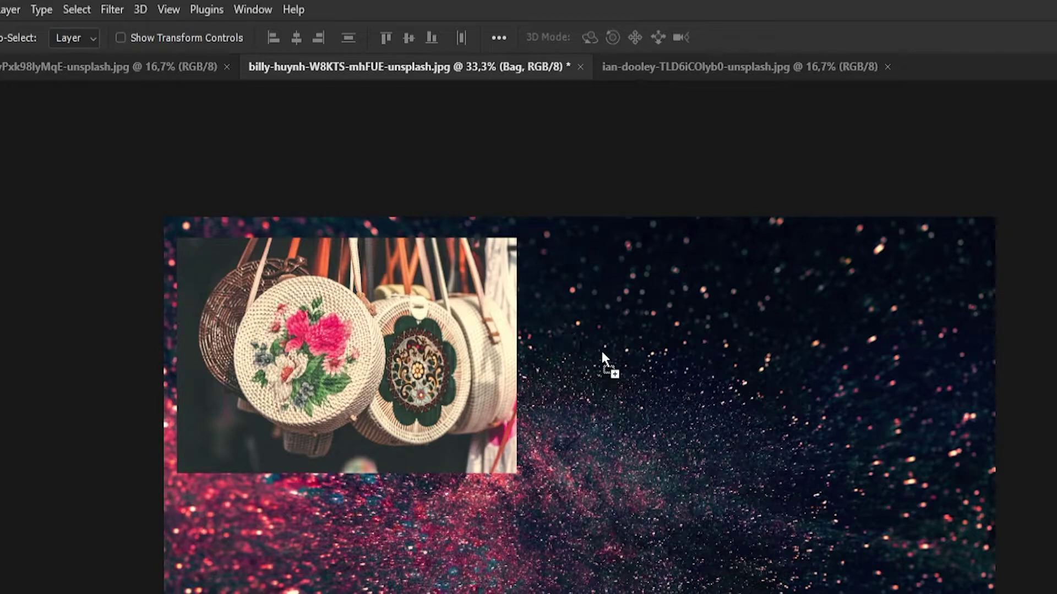
pyautogui.moveTo(602, 349); pyautogui.dragTo(586, 338)
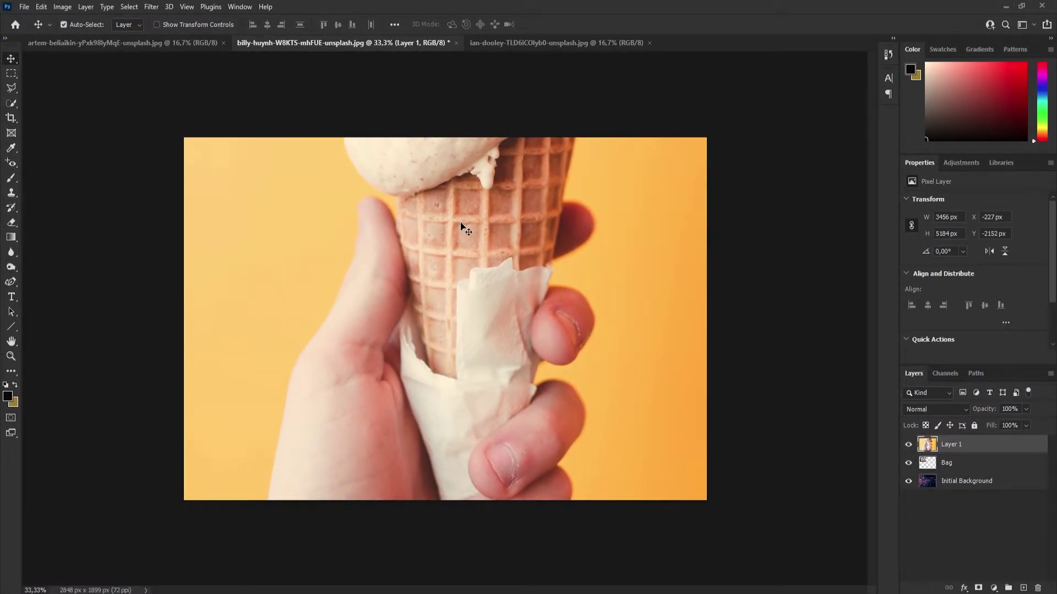
# - Rename the new ice cream photo layer as Ice Cream
pyautogui.hotkey('ctrl', '-')
pyautogui.hotkey('ctrl', '-')
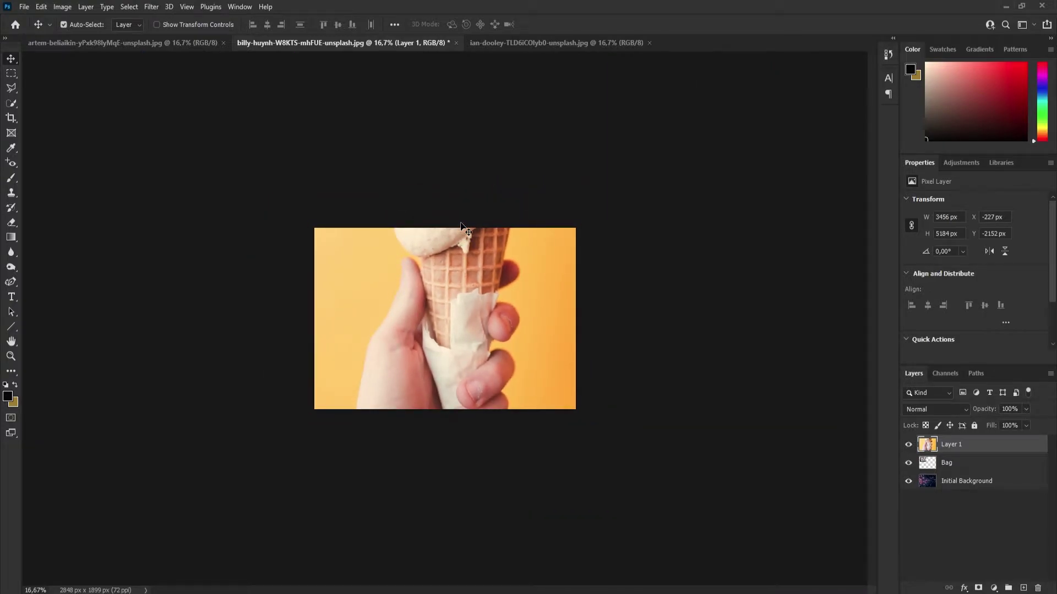
pyautogui.hotkey('ctrl', '+')
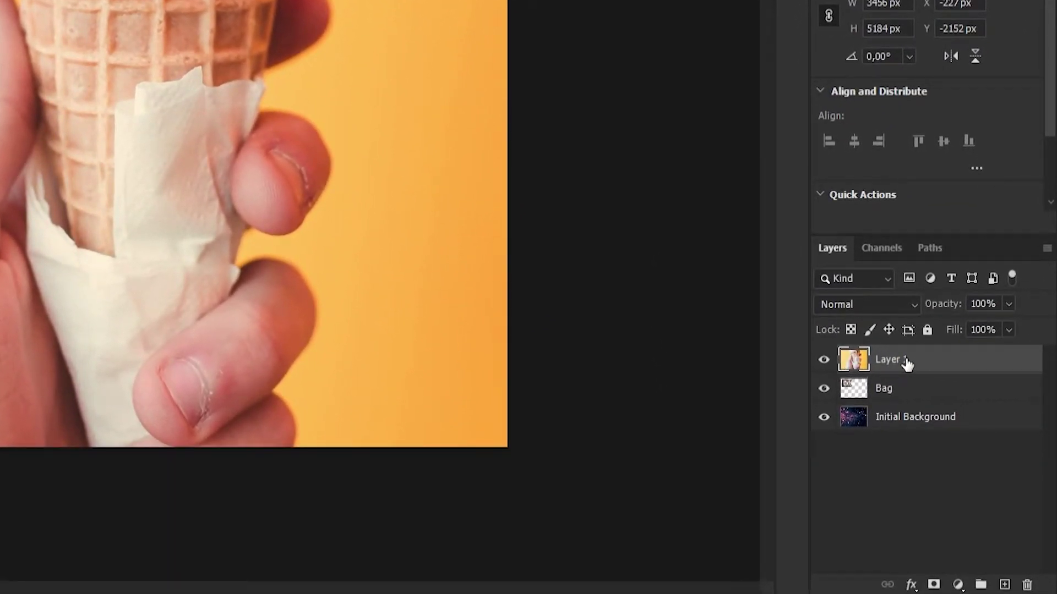
pyautogui.doubleClick(890, 361)
pyautogui.write('Ice Cream')
pyautogui.press('Return')
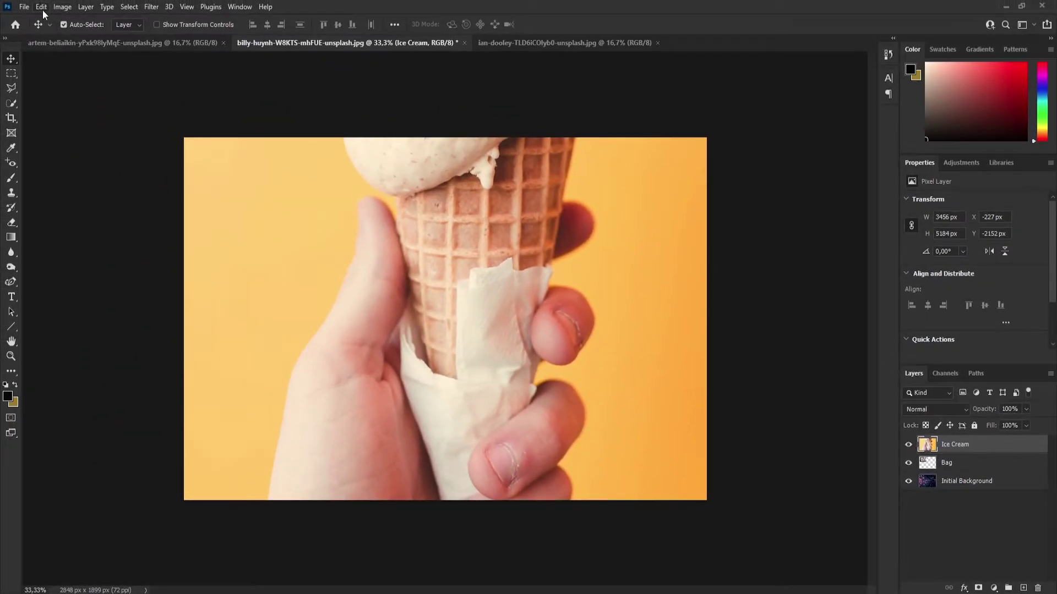
# - Free-transform the Ice Cream layer, scaling it to about 48.5% and moving it over the right part of the space image
pyautogui.click(42, 8)
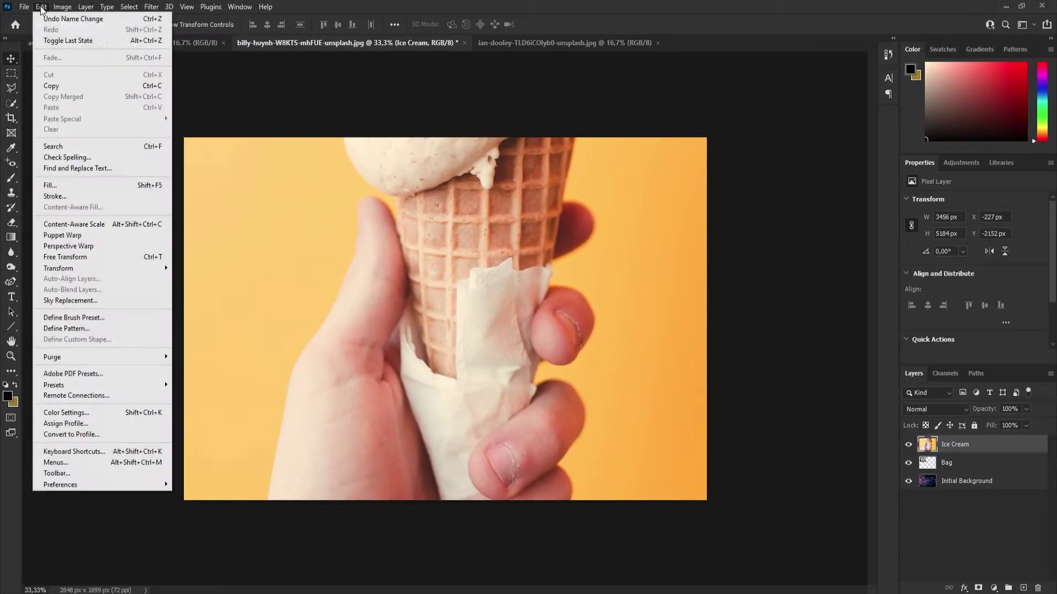
pyautogui.click(84, 258)
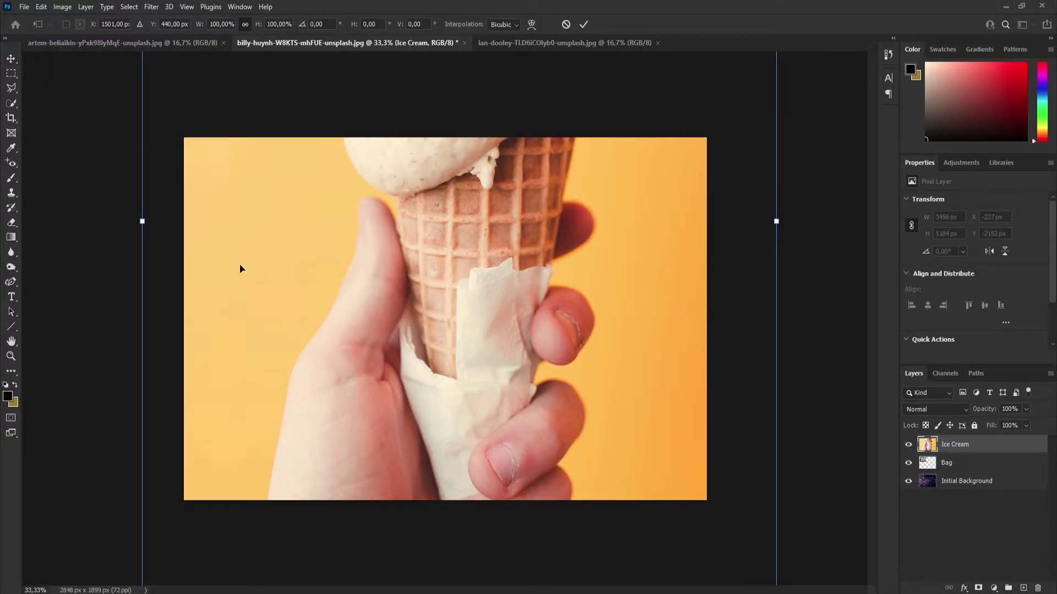
pyautogui.hotkey('ctrl', '-')
pyautogui.hotkey('ctrl', '-')
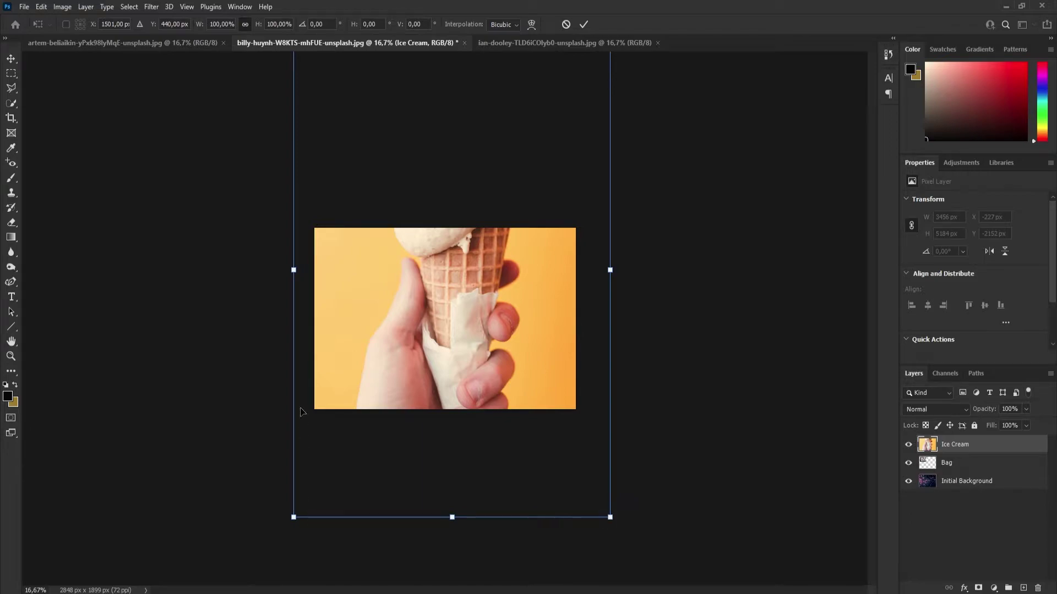
pyautogui.moveTo(292, 518); pyautogui.dragTo(404, 342)
pyautogui.moveTo(469, 310); pyautogui.dragTo(448, 431)
pyautogui.moveTo(383, 477); pyautogui.dragTo(436, 394)
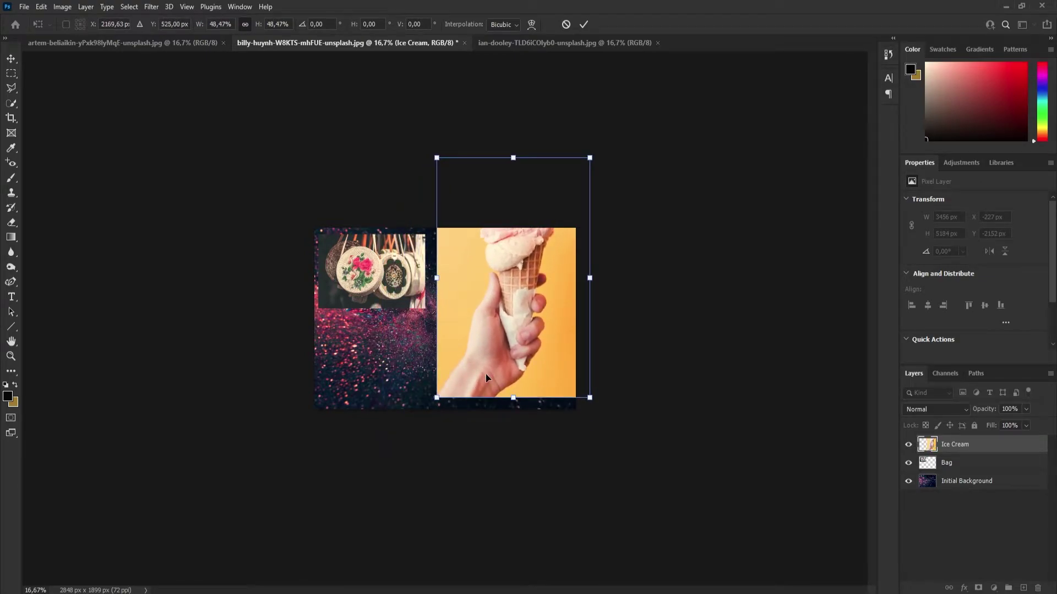
# - Scale the Ice Cream layer down to about 34.3%, place it just inside the canvas's right edge and apply the transform
pyautogui.hotkey('ctrl', '+')
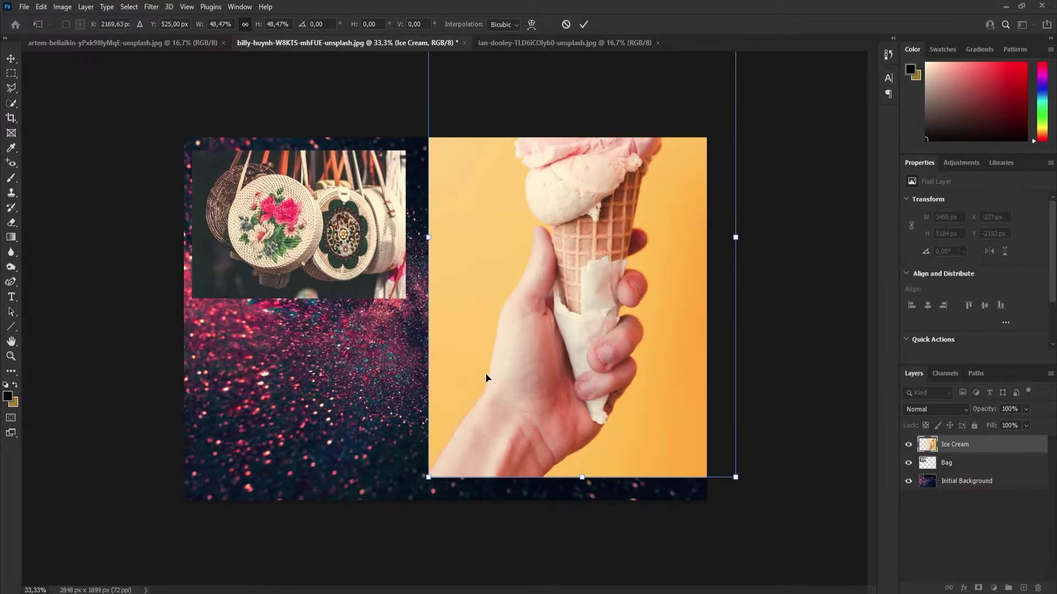
pyautogui.moveTo(425, 476); pyautogui.dragTo(506, 424)
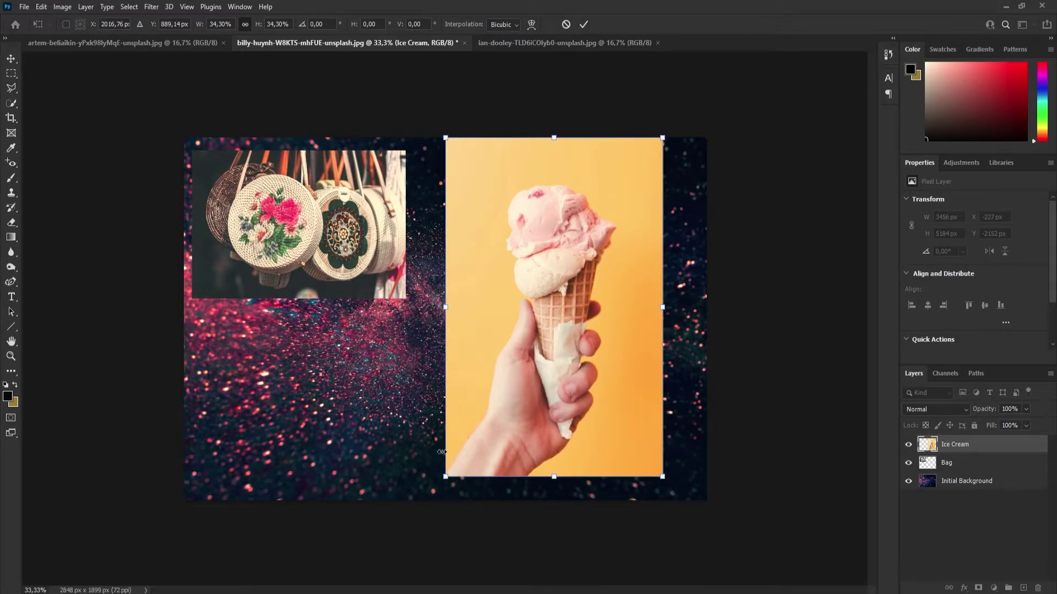
pyautogui.moveTo(445, 476)
pyautogui.mouseDown()
pyautogui.moveTo(455, 459)
pyautogui.moveTo(437, 461)
pyautogui.mouseUp()
pyautogui.moveTo(517, 351); pyautogui.dragTo(553, 363)
pyautogui.moveTo(592, 483); pyautogui.dragTo(591, 488)
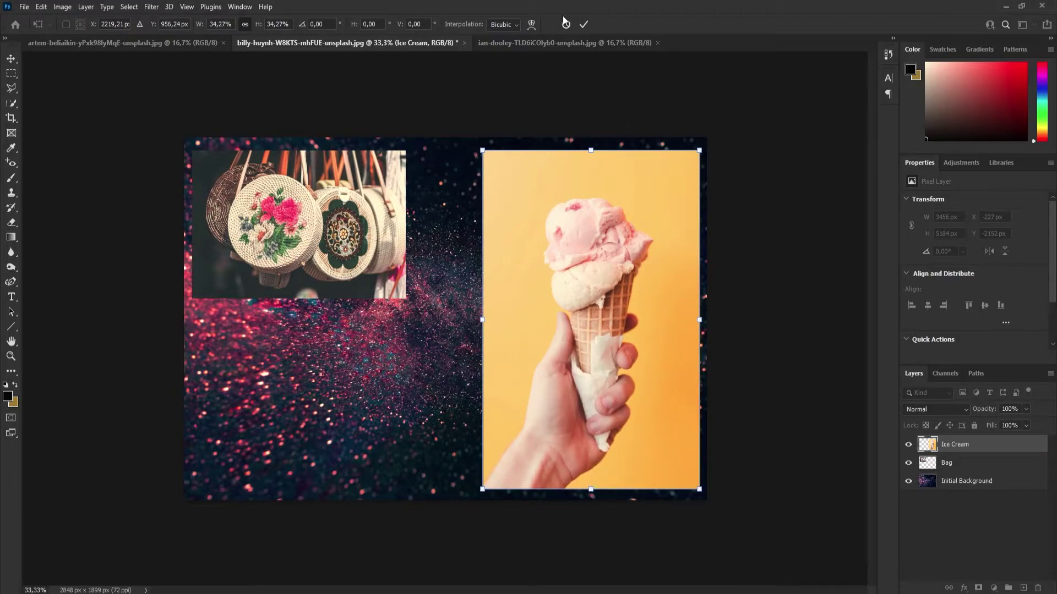
pyautogui.click(585, 24)
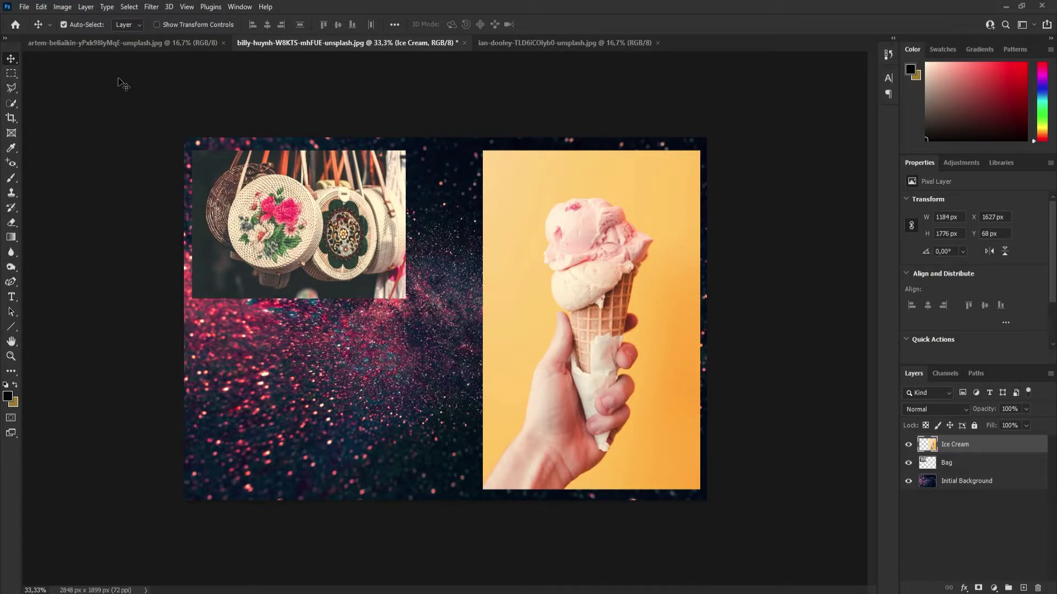
# - Open the photo of two colourful sneakers with red laces as a separate document
pyautogui.click(40, 8)
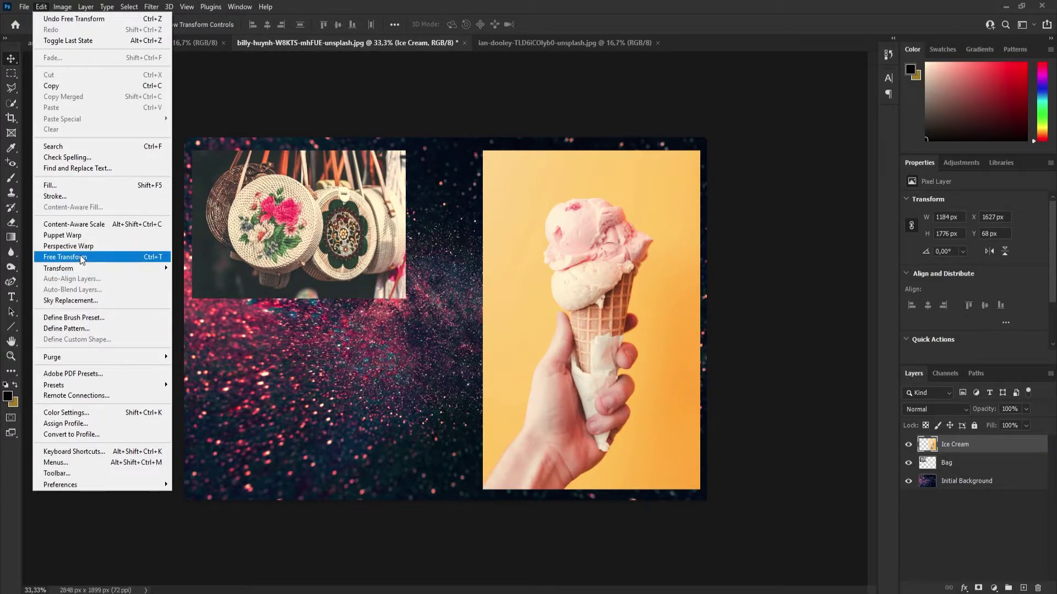
pyautogui.click(24, 8)
pyautogui.click(24, 8)
pyautogui.click(38, 32)
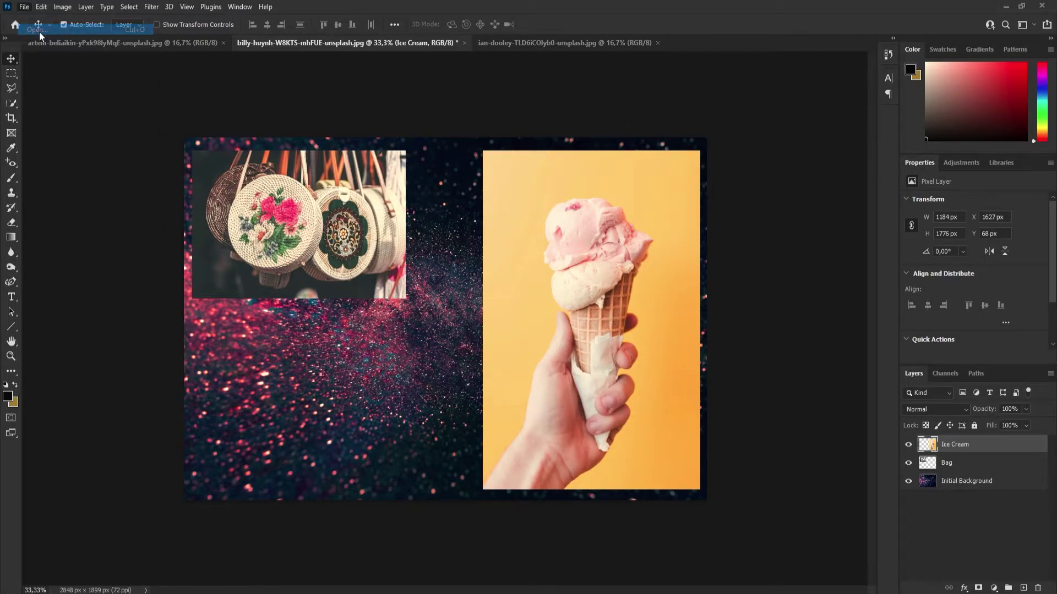
pyautogui.doubleClick(328, 95)
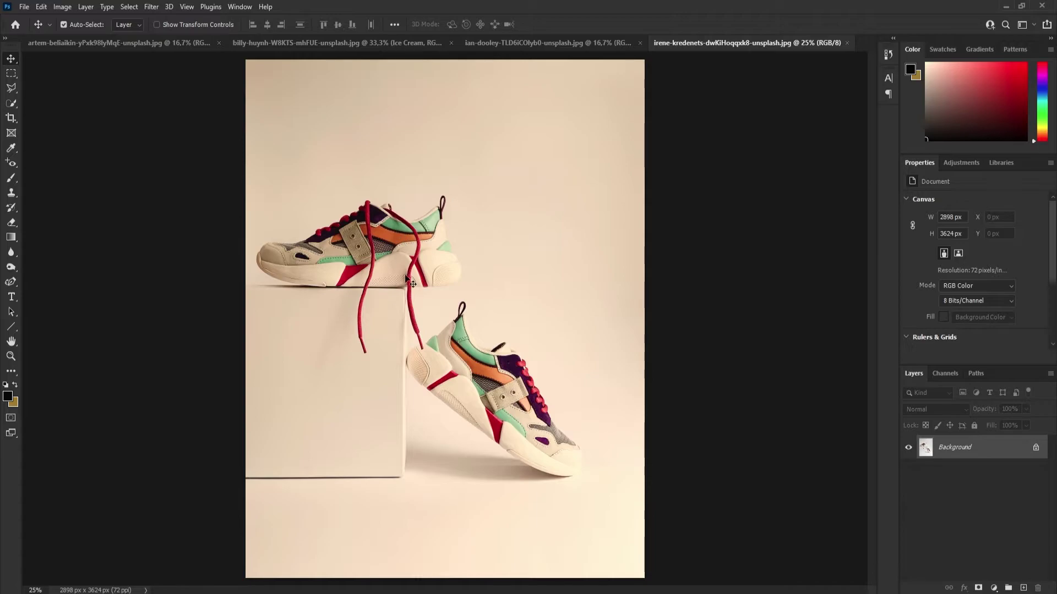
# - Move a copy of the sneakers photo into the space image document as a new layer above Ice Cream and name it Shoes
pyautogui.moveTo(454, 312); pyautogui.dragTo(304, 47)
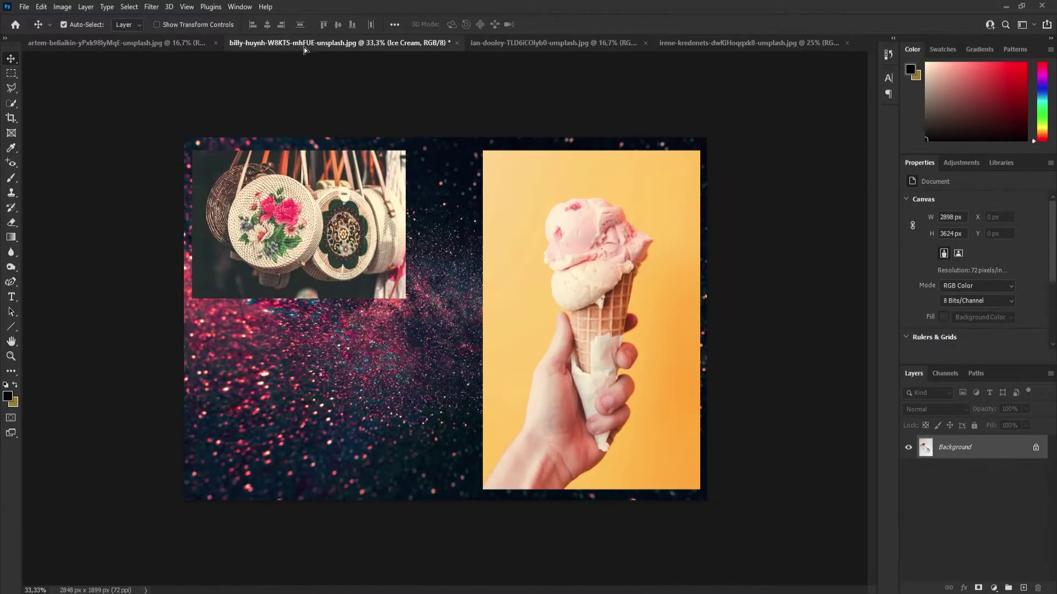
pyautogui.moveTo(319, 199); pyautogui.dragTo(322, 202)
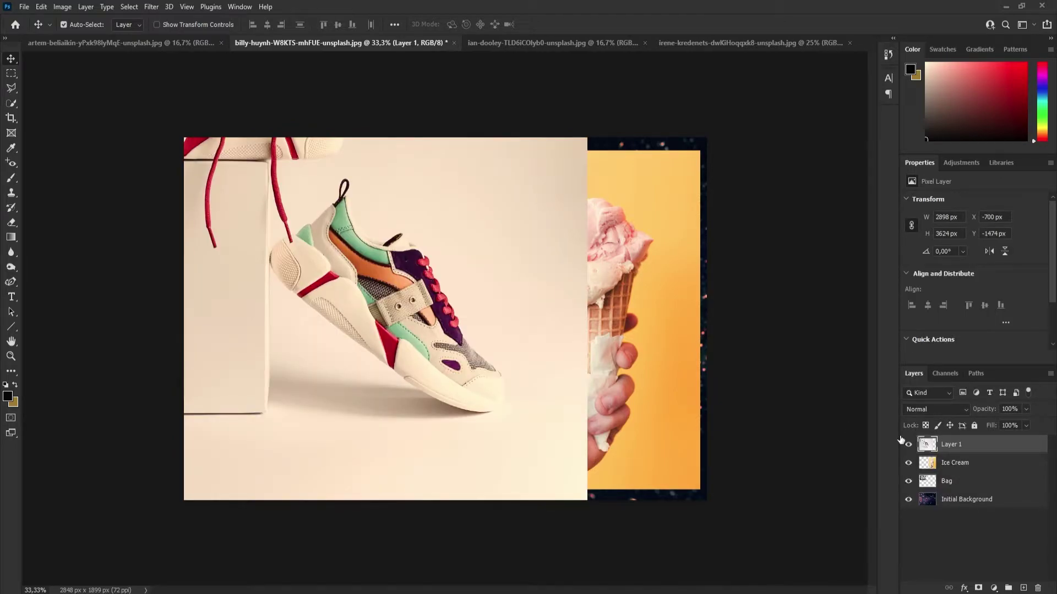
pyautogui.doubleClick(956, 446)
pyautogui.press('Return')
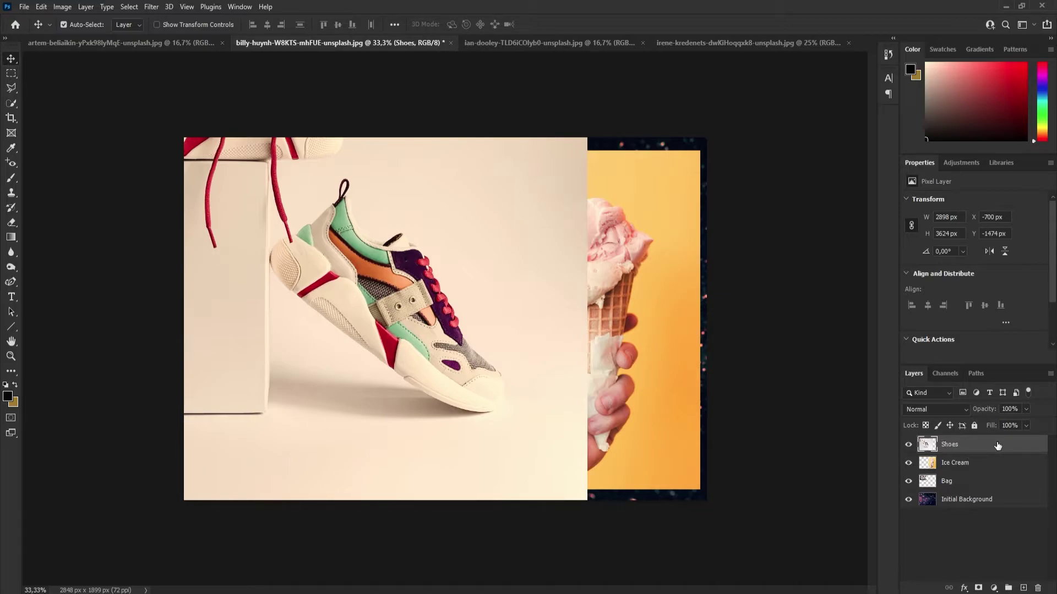
# - Scale the Shoes layer to about 26.4%, place it below the bag photo in the canvas's lower-left corner and apply the transform
pyautogui.click(41, 7)
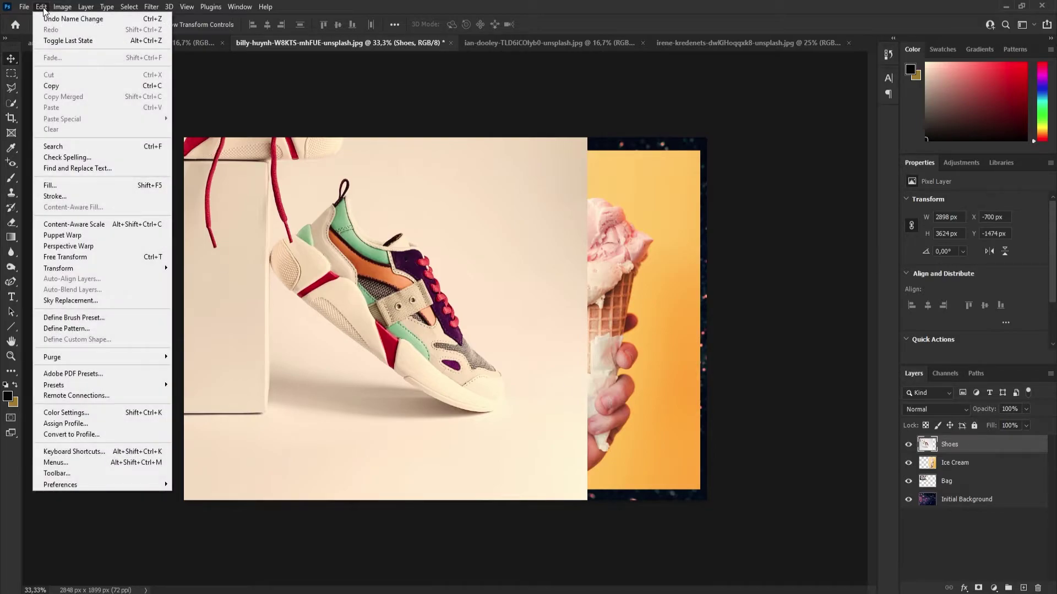
pyautogui.click(90, 256)
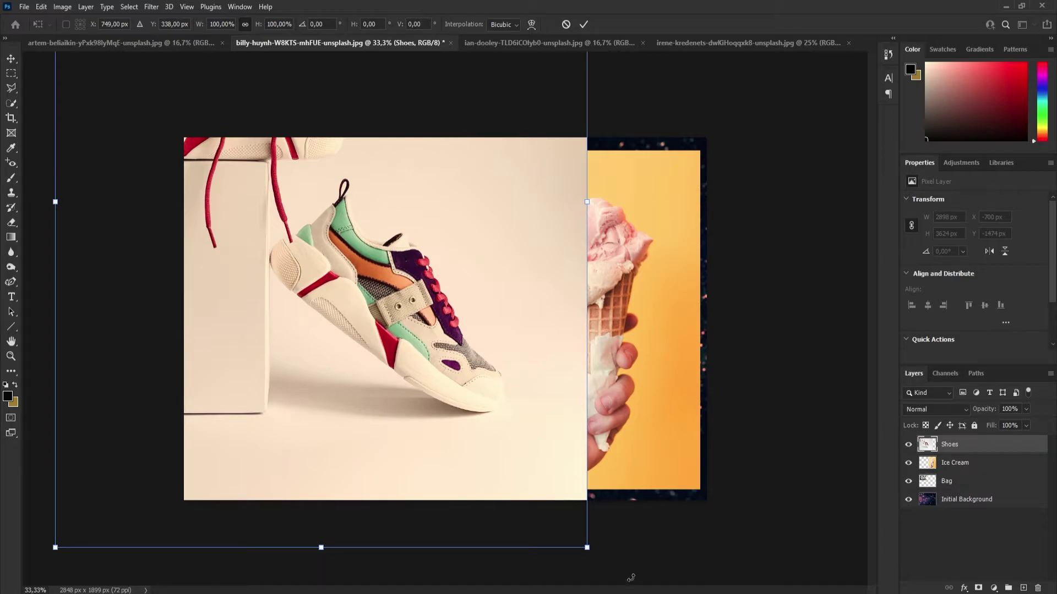
pyautogui.moveTo(55, 549); pyautogui.dragTo(295, 301)
pyautogui.moveTo(369, 248); pyautogui.dragTo(355, 449)
pyautogui.moveTo(237, 495); pyautogui.dragTo(358, 338)
pyautogui.moveTo(428, 303); pyautogui.dragTo(324, 391)
pyautogui.moveTo(361, 339); pyautogui.dragTo(245, 432)
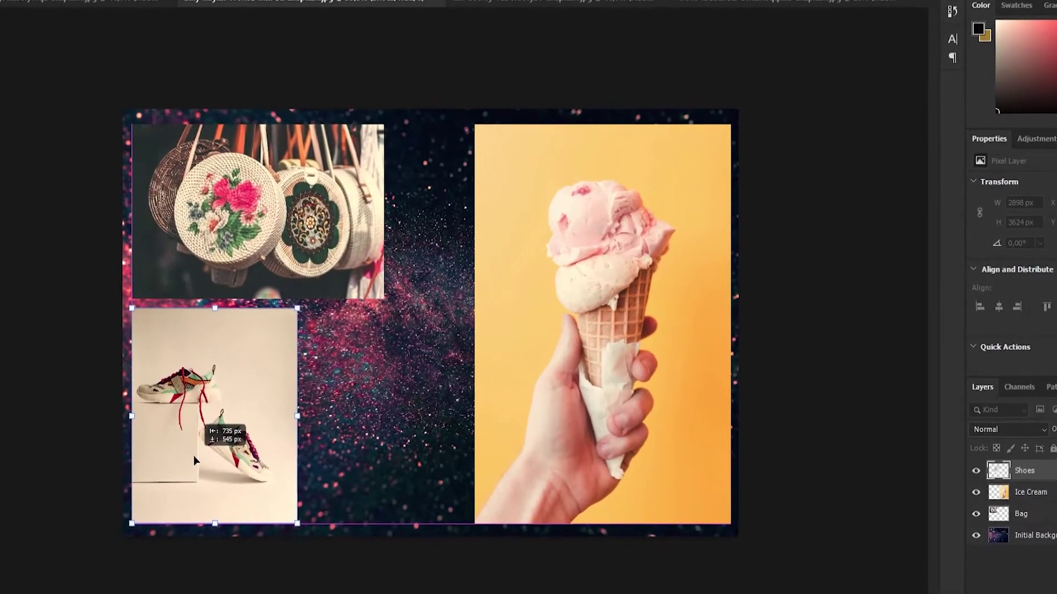
pyautogui.moveTo(193, 456); pyautogui.dragTo(126, 482)
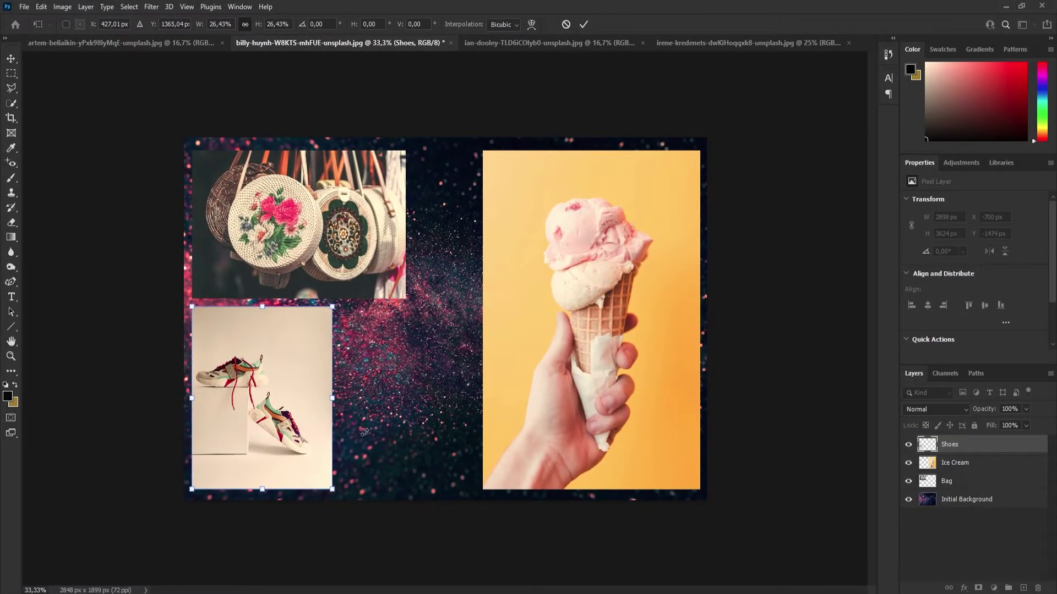
pyautogui.click(24, 7)
pyautogui.click(22, 6)
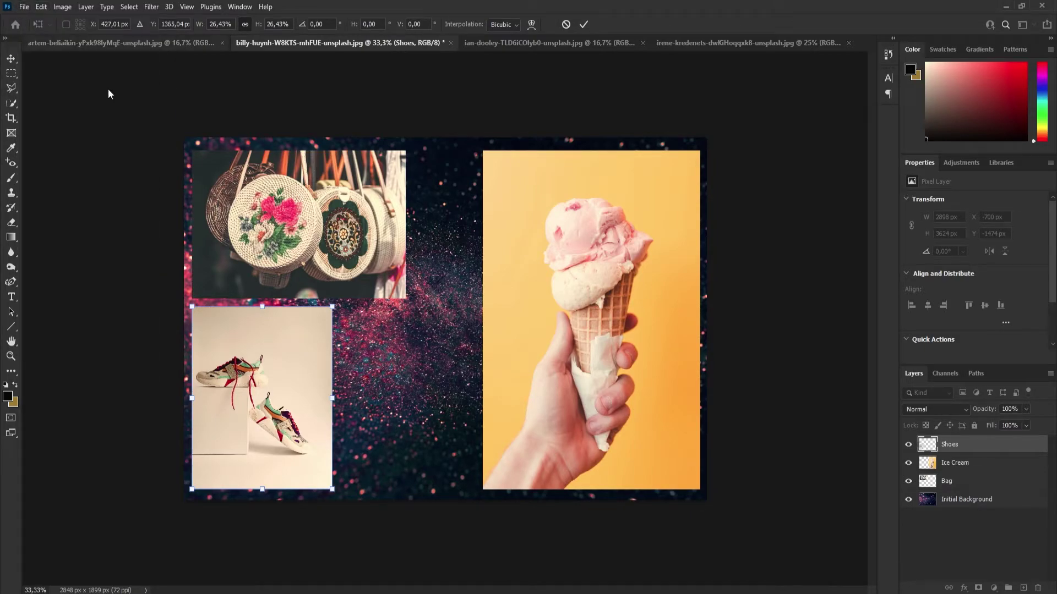
pyautogui.click(583, 25)
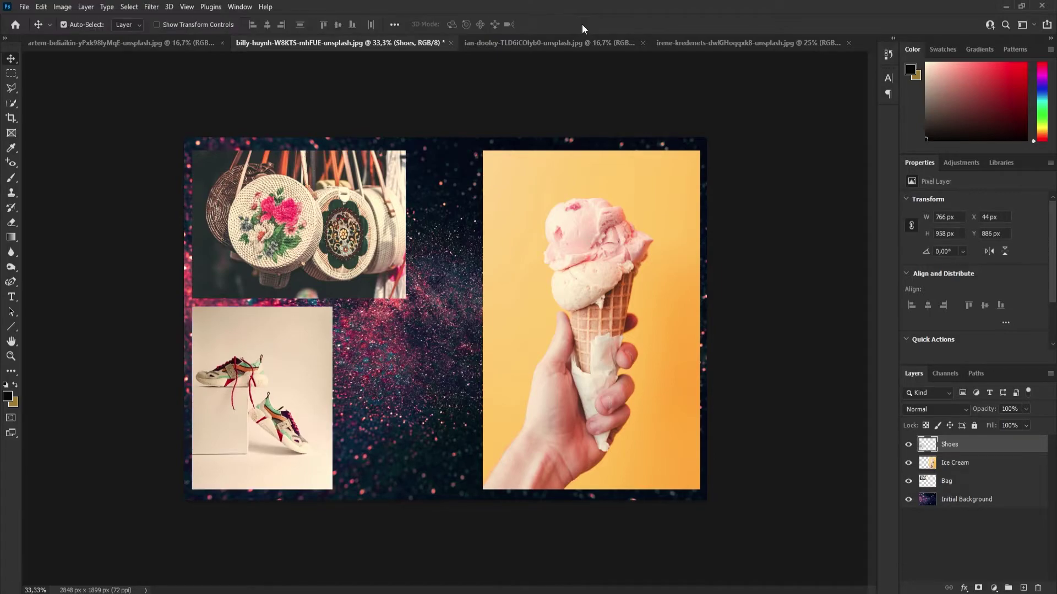
# - Open the photo of a yellow smiley painted on asphalt as a separate document
pyautogui.click(22, 6)
pyautogui.click(55, 29)
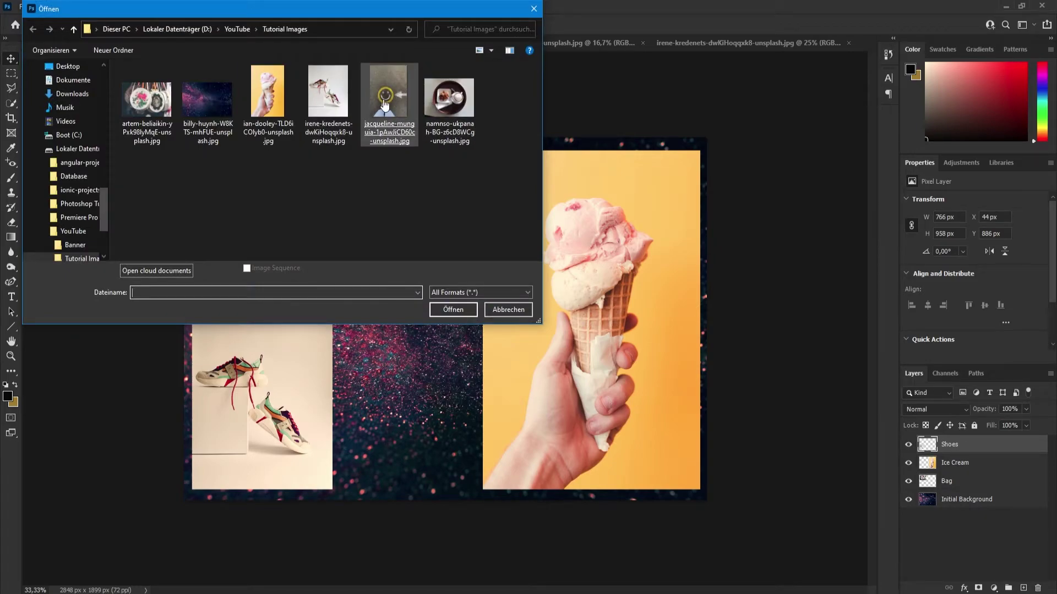
pyautogui.press('Escape')
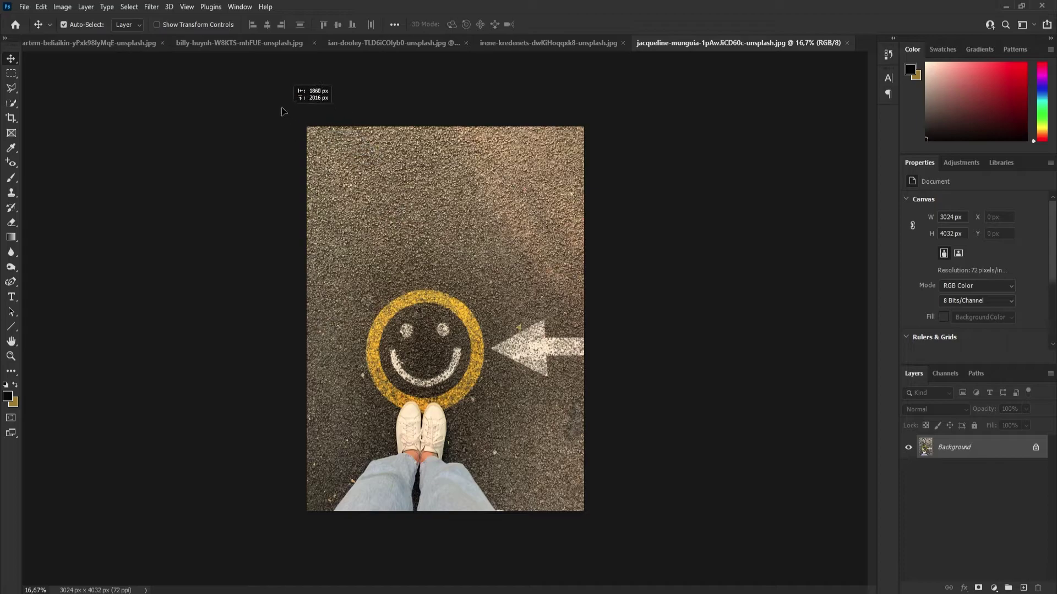
# - Move a copy of the smiley photo into the space image document as a new layer above Shoes and name it Smile
pyautogui.click(248, 44)
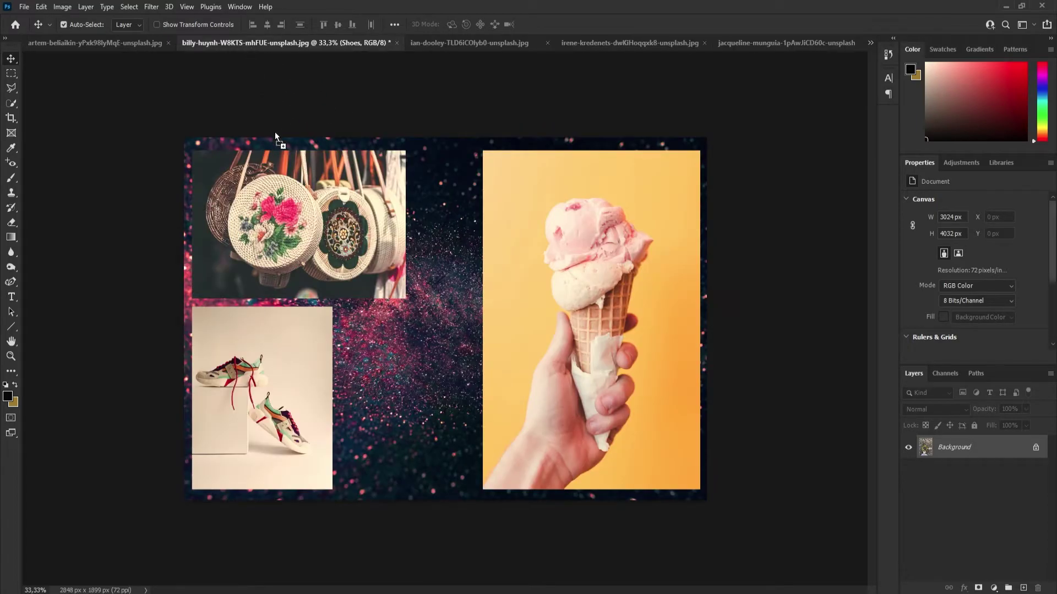
pyautogui.moveTo(388, 325); pyautogui.dragTo(389, 325)
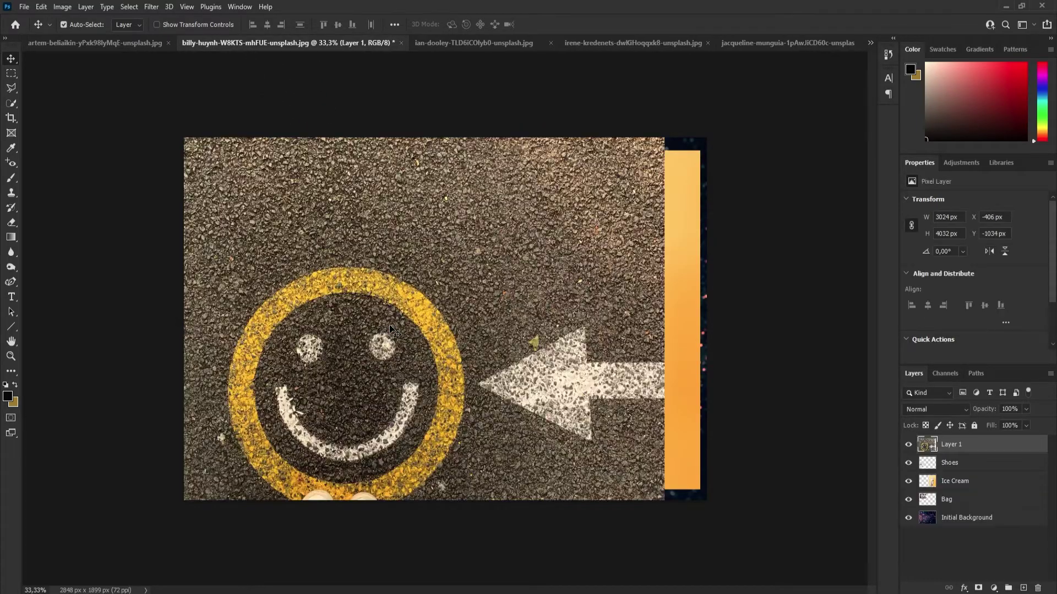
pyautogui.doubleClick(959, 447)
pyautogui.write('S')
pyautogui.press('Return')
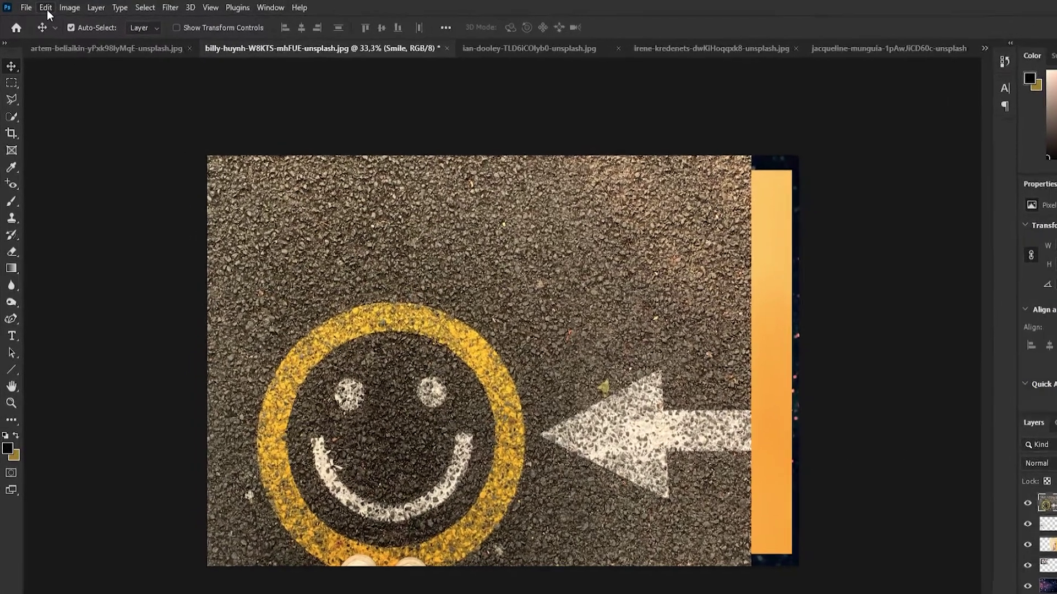
# - Free-transform the Smile layer and scale it to about 55%
pyautogui.click(41, 7)
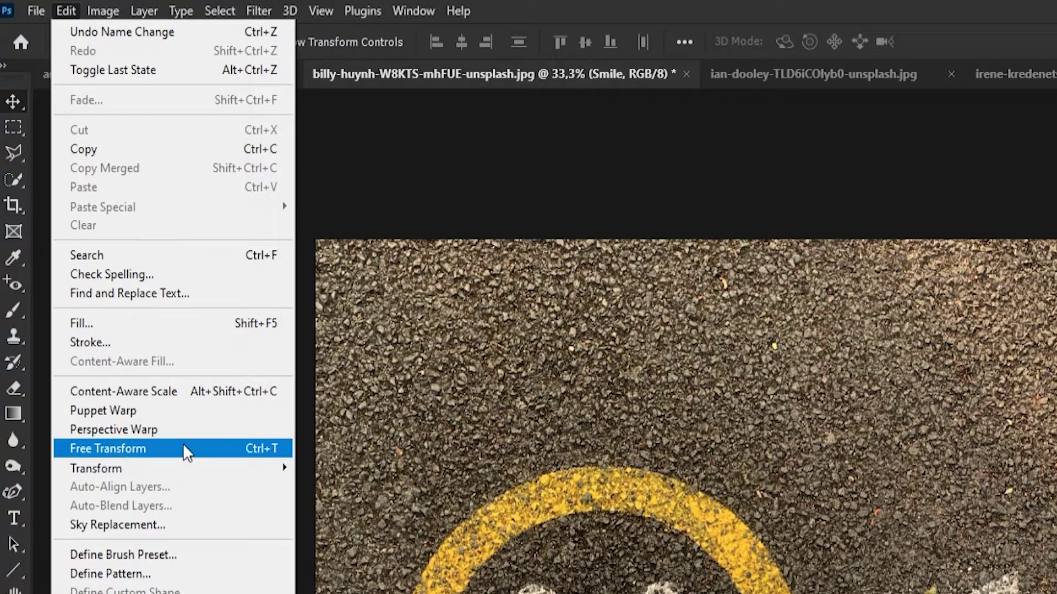
pyautogui.click(66, 11)
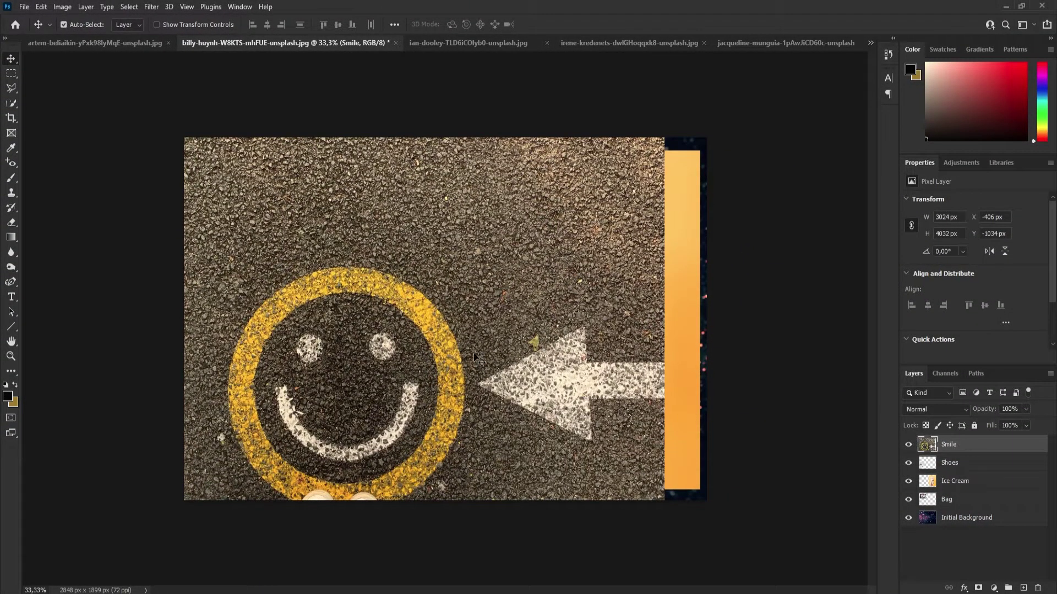
pyautogui.hotkey('ctrl', 't')
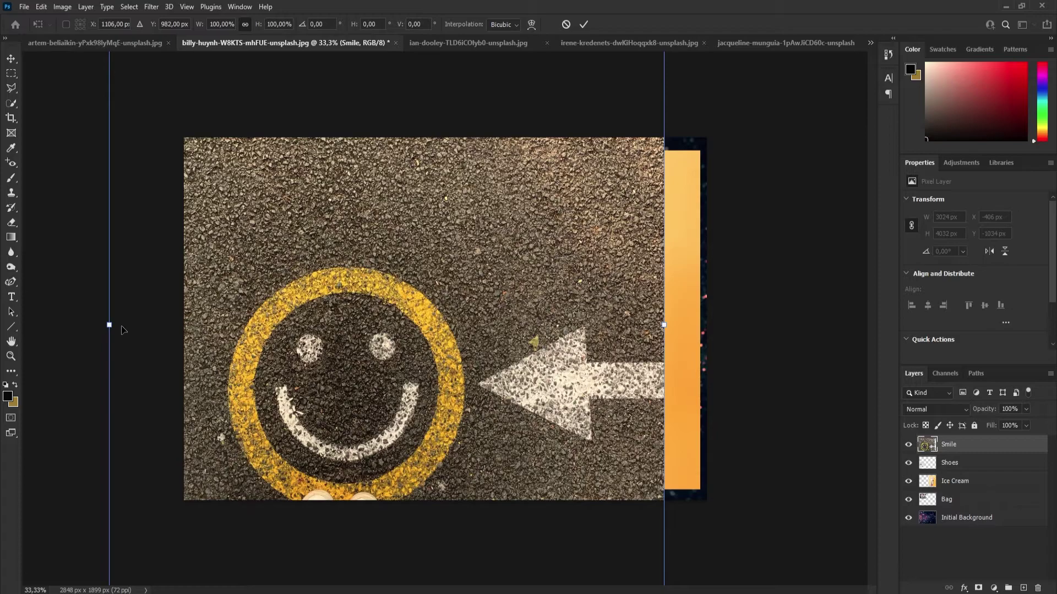
pyautogui.hotkey('ctrl', '-')
pyautogui.hotkey('ctrl', '-')
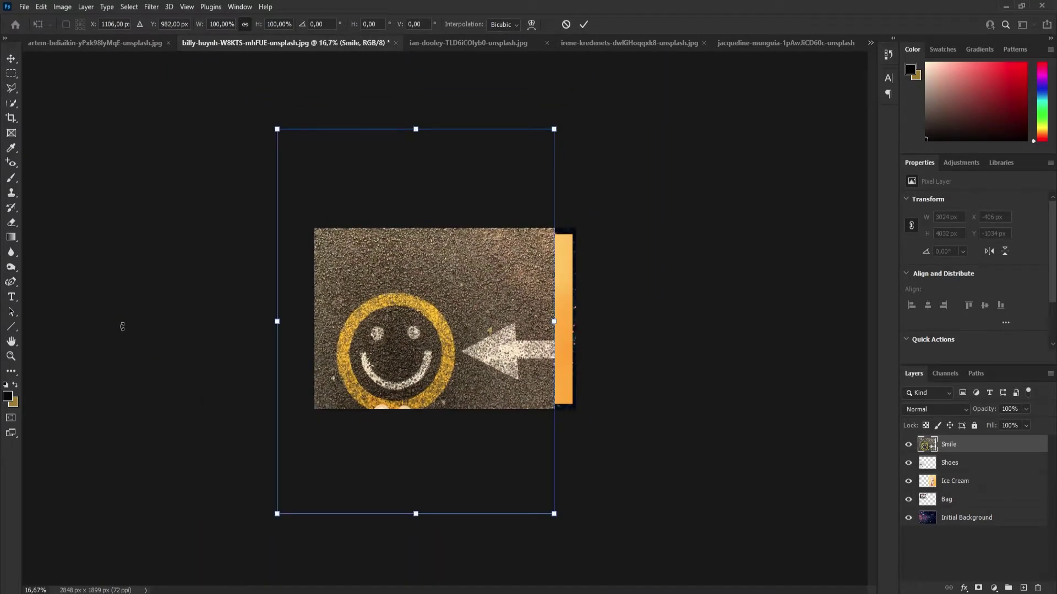
pyautogui.moveTo(275, 517); pyautogui.dragTo(397, 343)
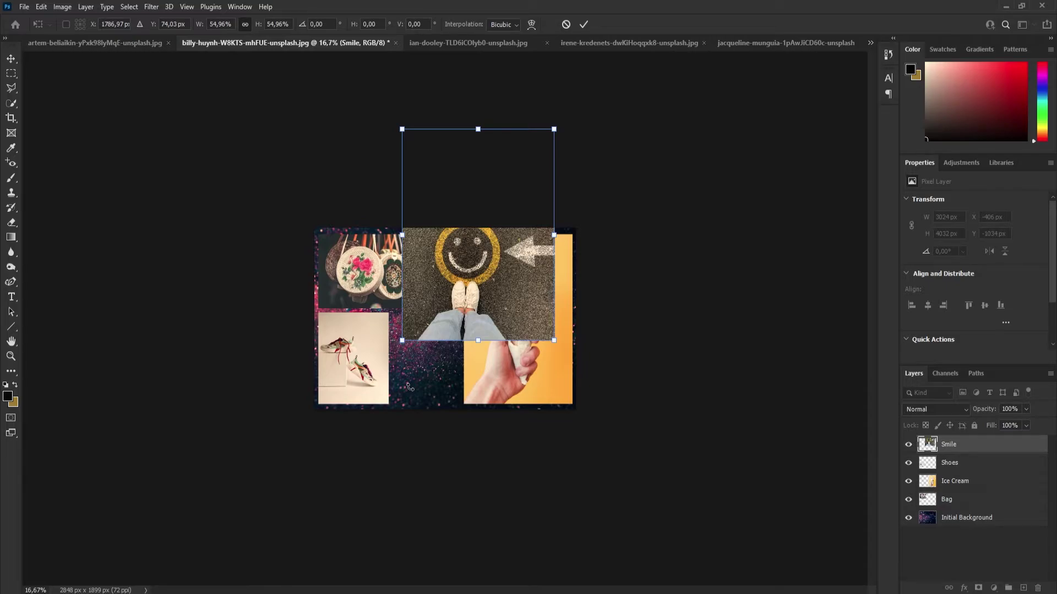
# - Scale the Smile layer down to about 23.6%, place it between the sneakers and ice cream photos, level with Shoes, and apply the transform
pyautogui.hotkey('ctrl', '+')
pyautogui.hotkey('ctrl', '+')
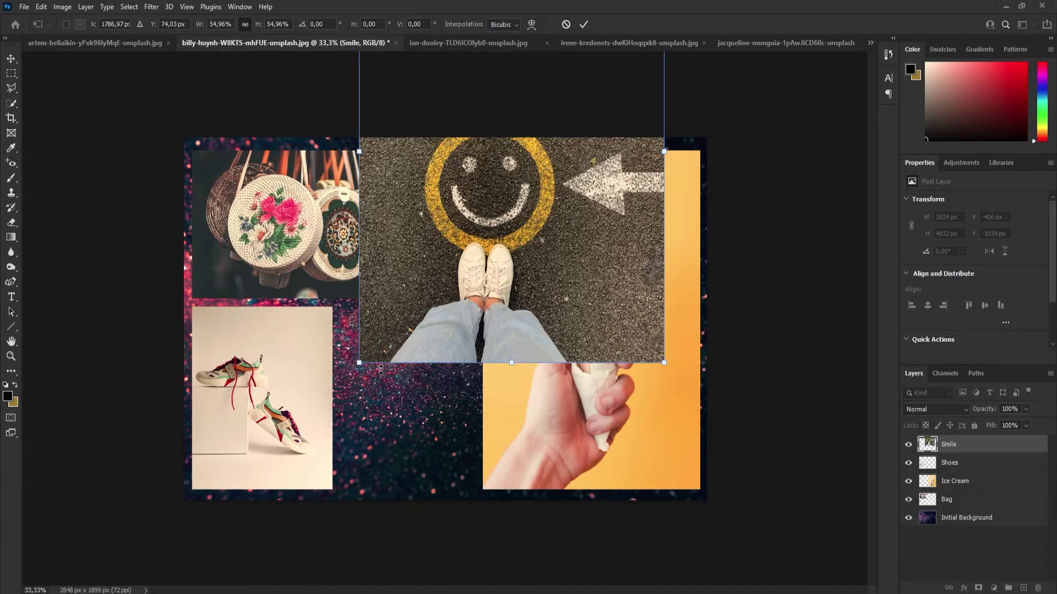
pyautogui.moveTo(354, 366); pyautogui.dragTo(406, 295)
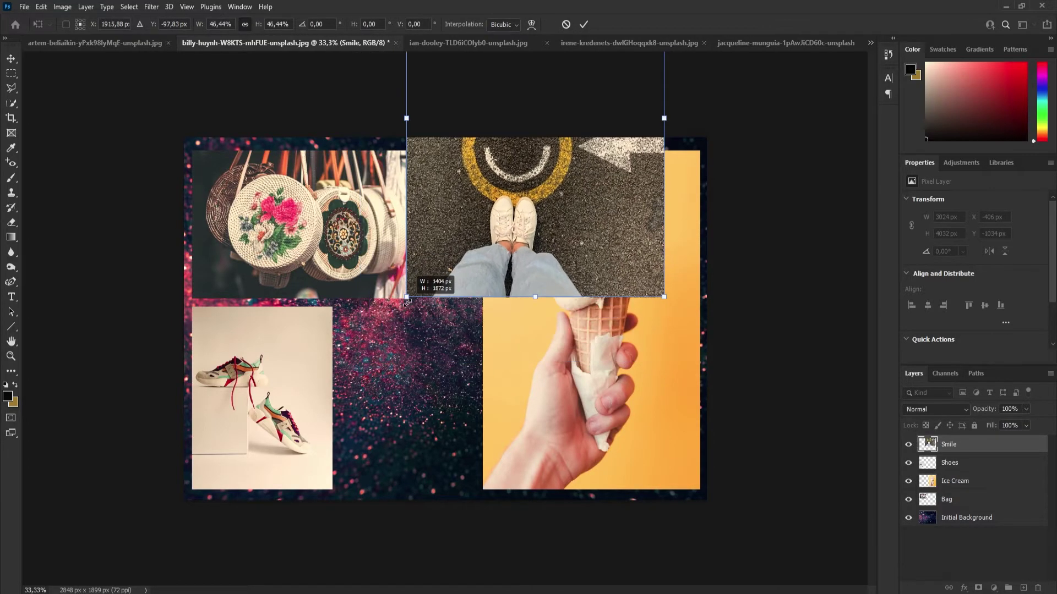
pyautogui.moveTo(506, 226); pyautogui.dragTo(423, 408)
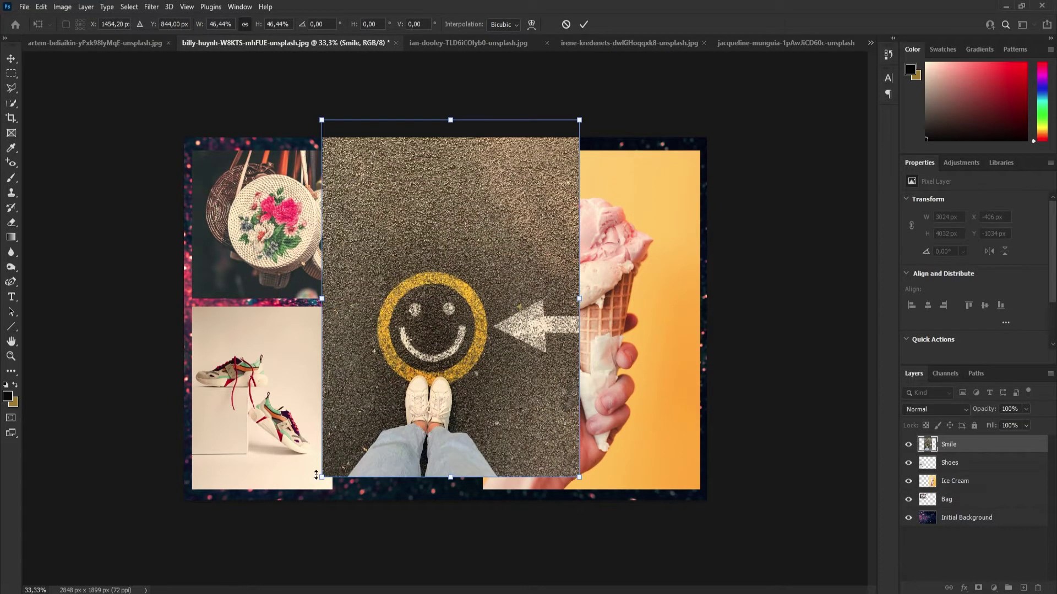
pyautogui.moveTo(320, 479); pyautogui.dragTo(448, 299)
pyautogui.moveTo(506, 243); pyautogui.dragTo(419, 405)
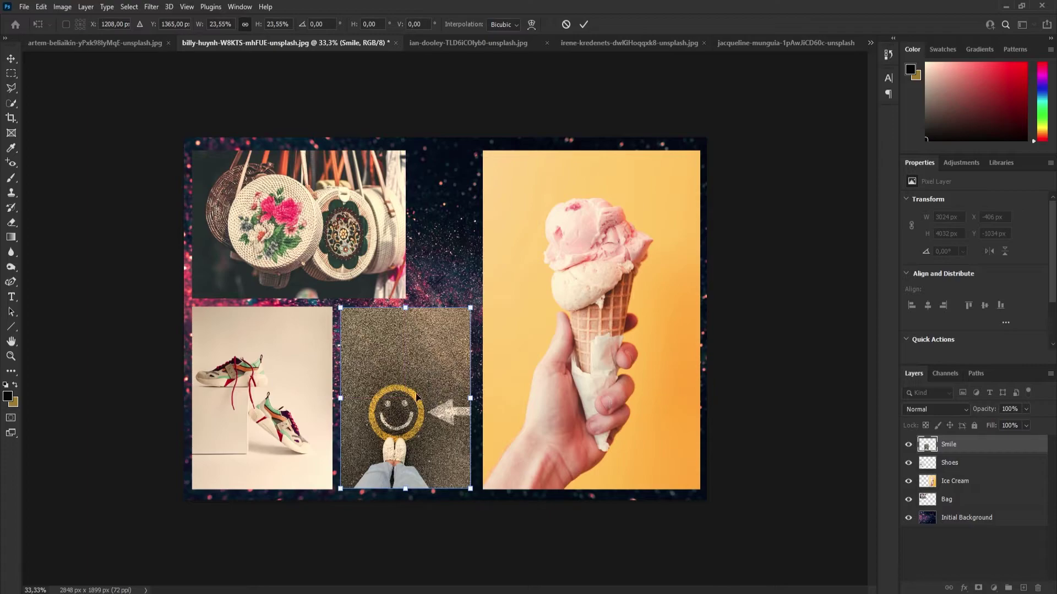
pyautogui.click(584, 25)
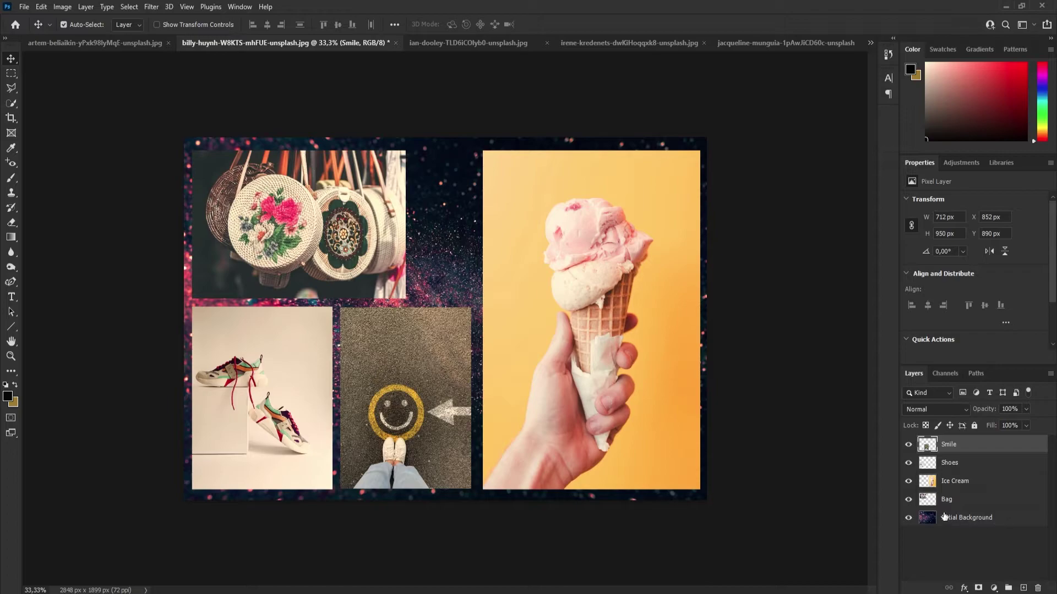
pyautogui.click(965, 501)
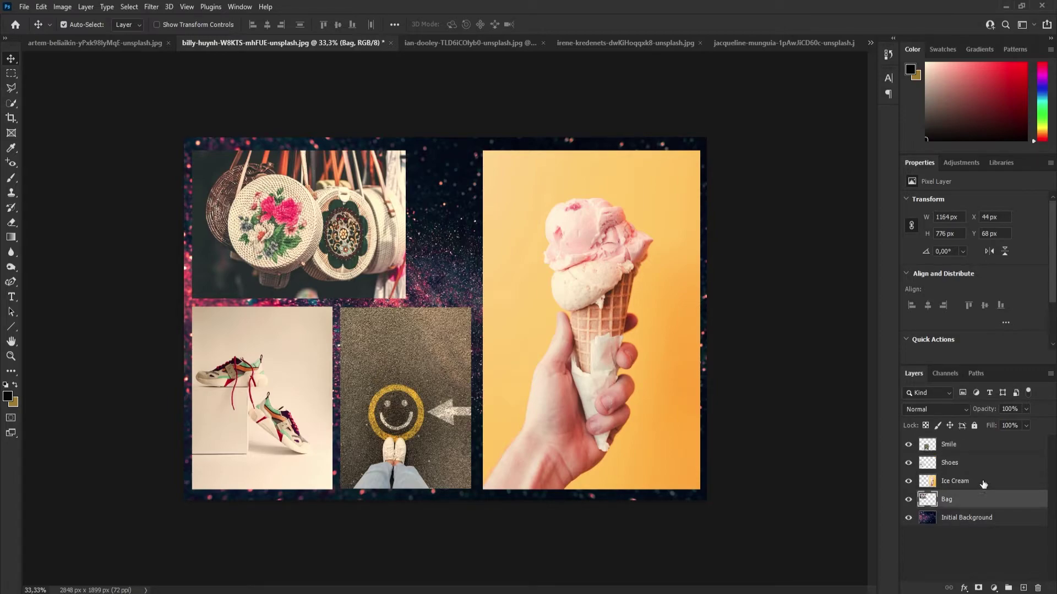
pyautogui.click(984, 482)
pyautogui.click(979, 463)
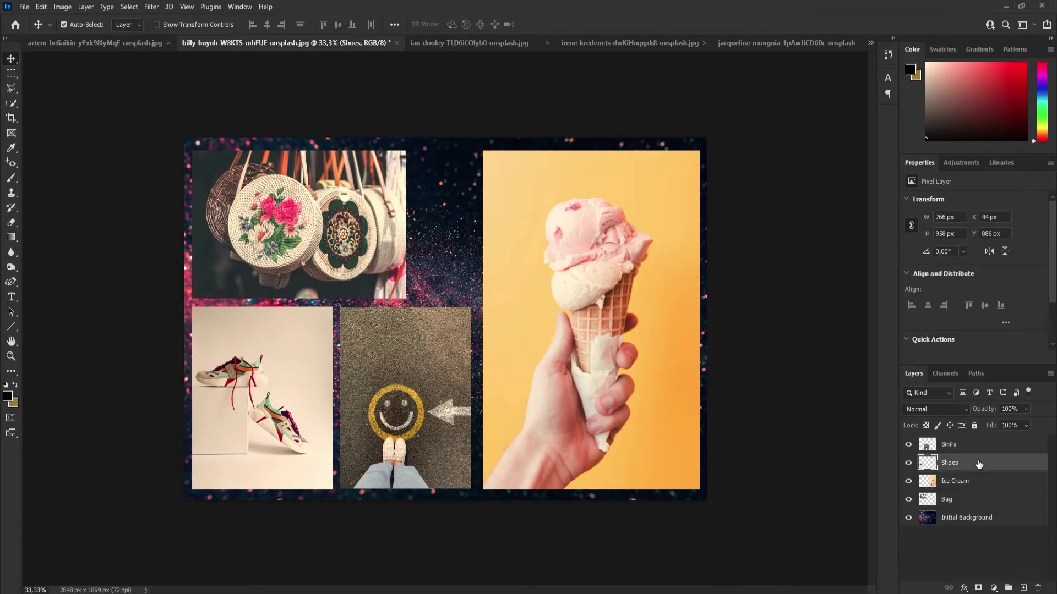
pyautogui.click(977, 446)
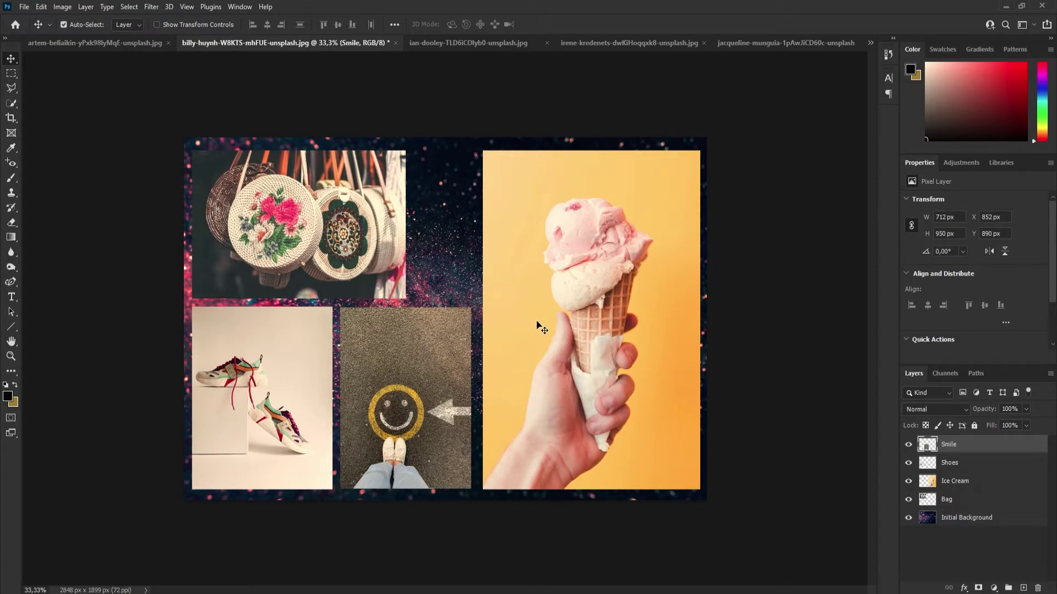
# - Free-transform the Bag layer, stretch it horizontally to about 106.2% width at 100% height, and apply the transform
pyautogui.click(316, 245)
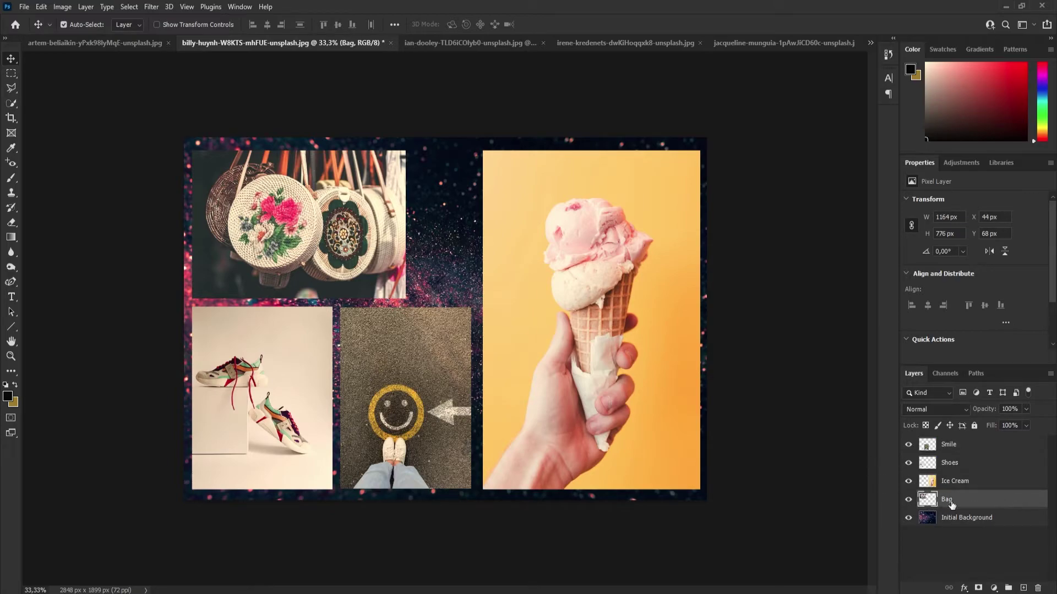
pyautogui.click(39, 7)
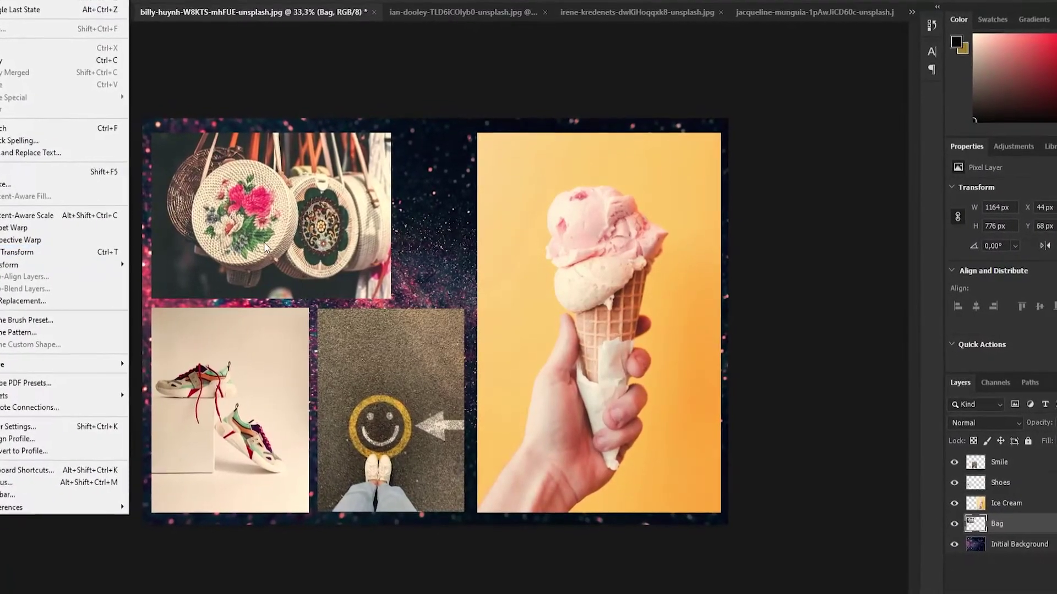
pyautogui.click(264, 244)
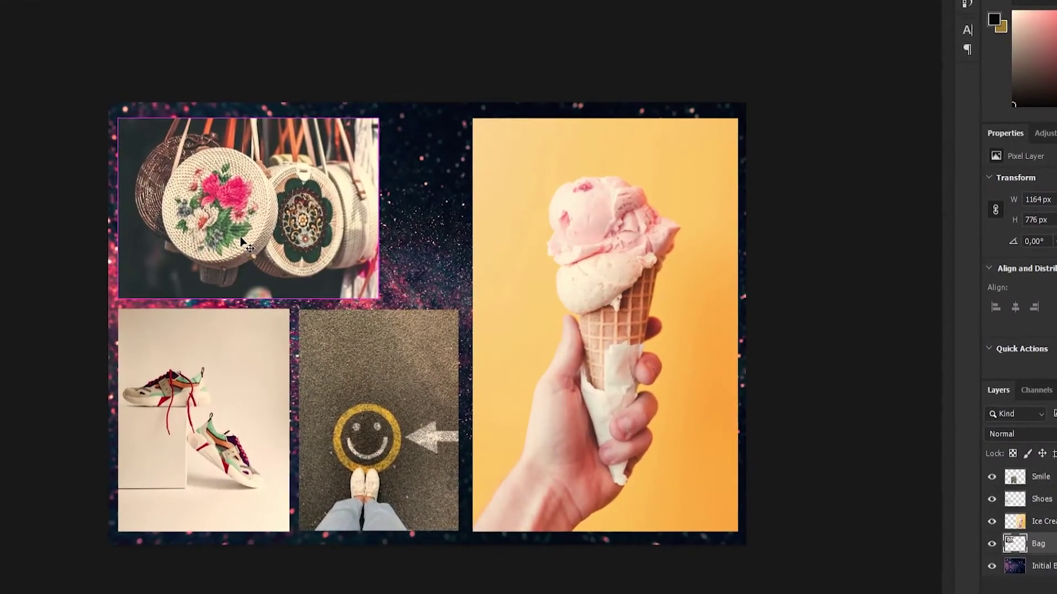
pyautogui.hotkey('ctrl', 't')
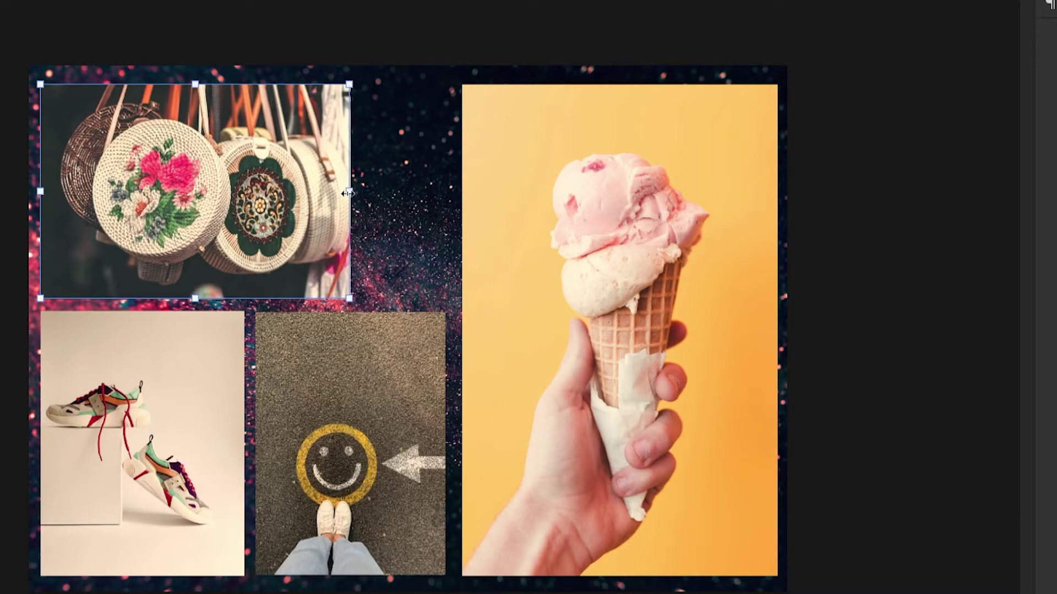
pyautogui.moveTo(349, 192); pyautogui.dragTo(409, 198)
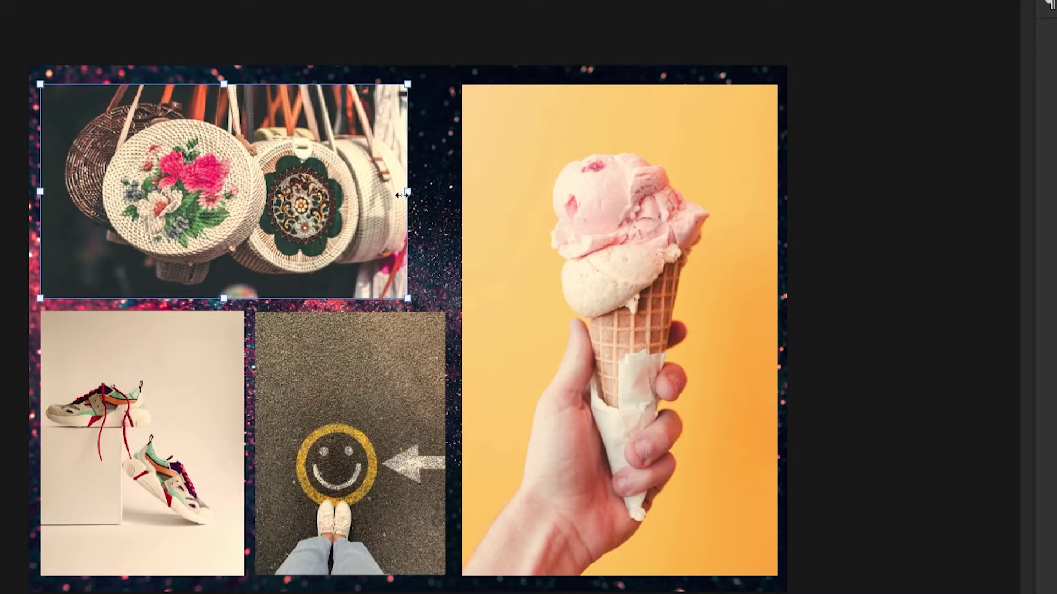
pyautogui.moveTo(406, 191); pyautogui.dragTo(288, 190)
pyautogui.moveTo(358, 193)
pyautogui.mouseDown()
pyautogui.moveTo(447, 195)
pyautogui.moveTo(264, 196)
pyautogui.moveTo(414, 196)
pyautogui.moveTo(352, 193)
pyautogui.moveTo(419, 187)
pyautogui.moveTo(313, 190)
pyautogui.moveTo(390, 189)
pyautogui.moveTo(368, 189)
pyautogui.mouseUp()
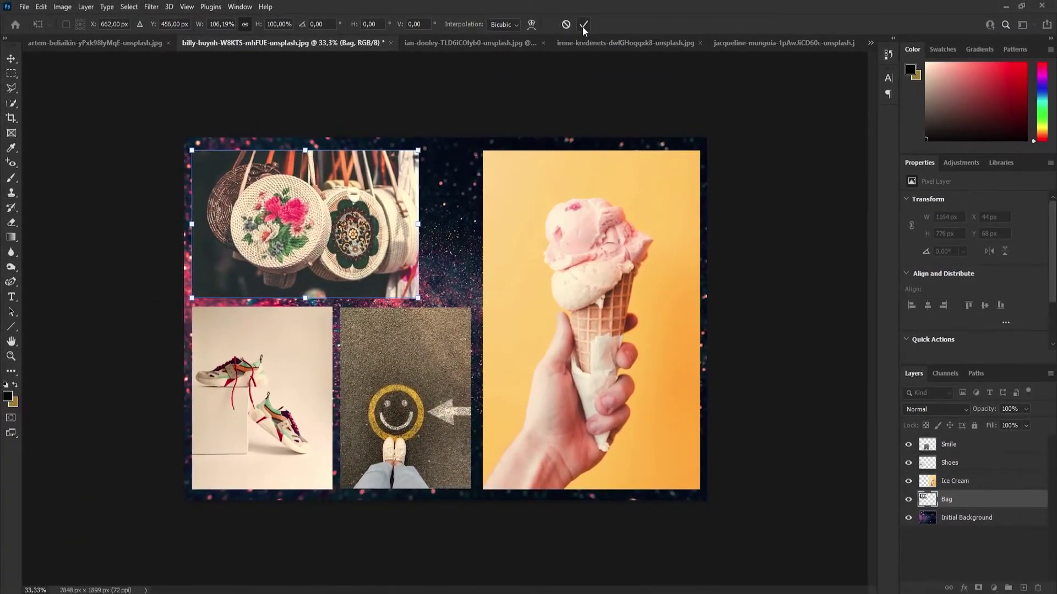
pyautogui.click(582, 26)
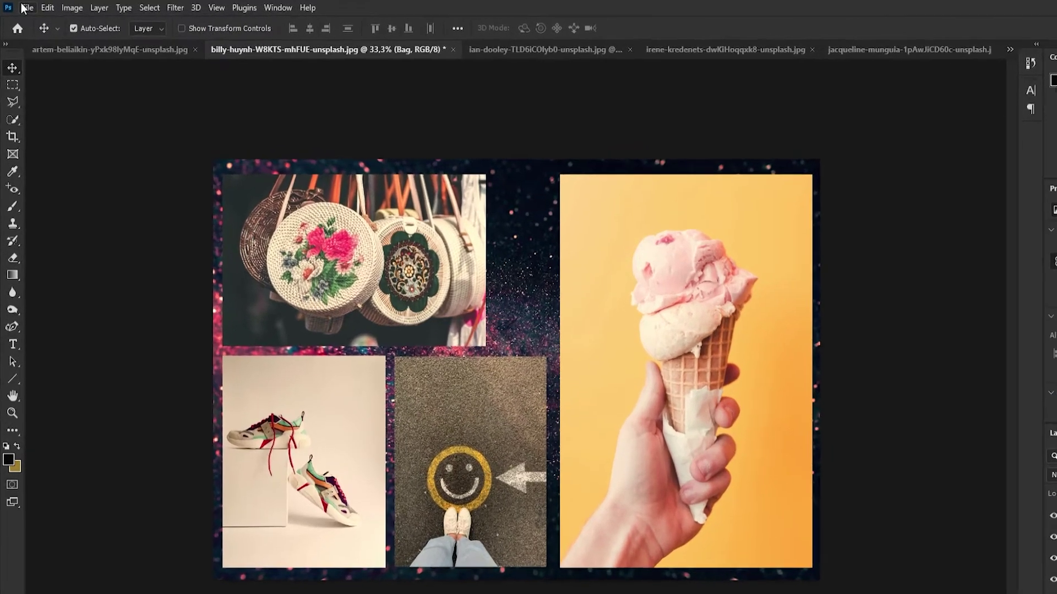
# - Export the collage as a JPG at 100% quality and 100% scale, proceeding to the save location
pyautogui.click(24, 8)
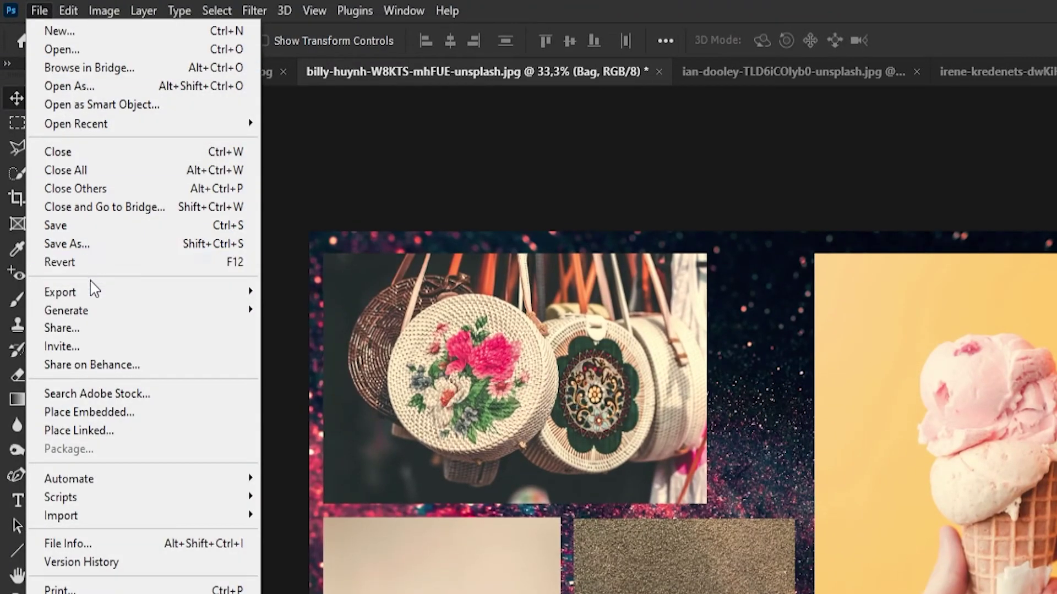
pyautogui.moveTo(68, 209)
pyautogui.click(309, 312)
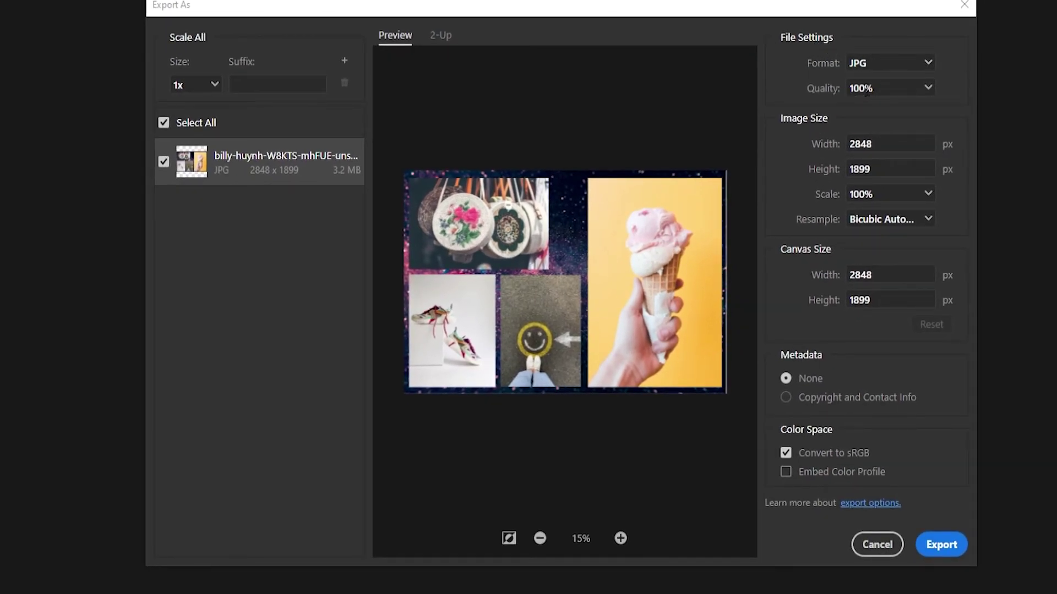
pyautogui.click(926, 89)
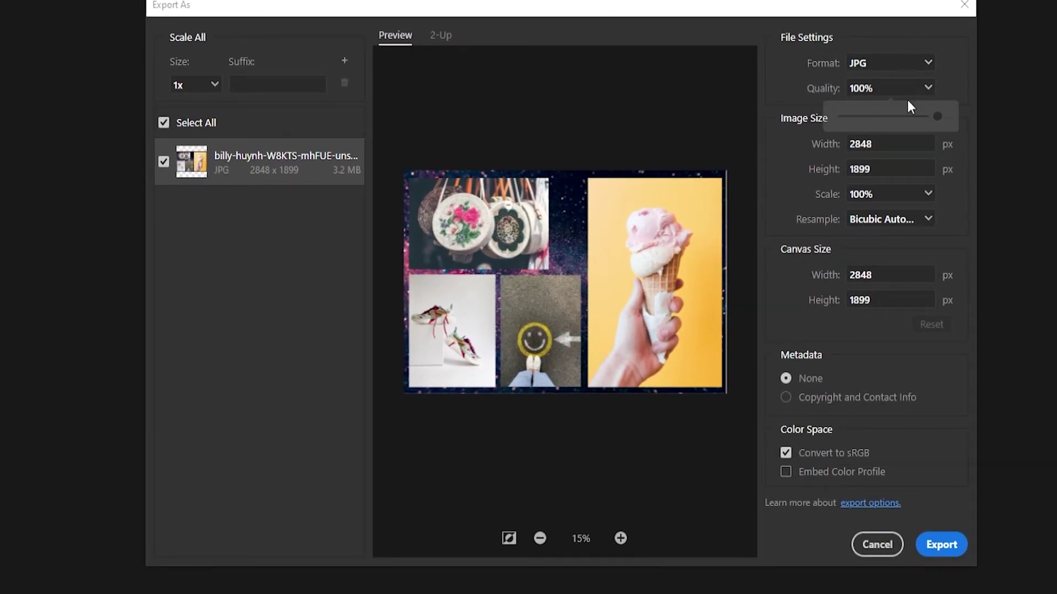
pyautogui.click(942, 93)
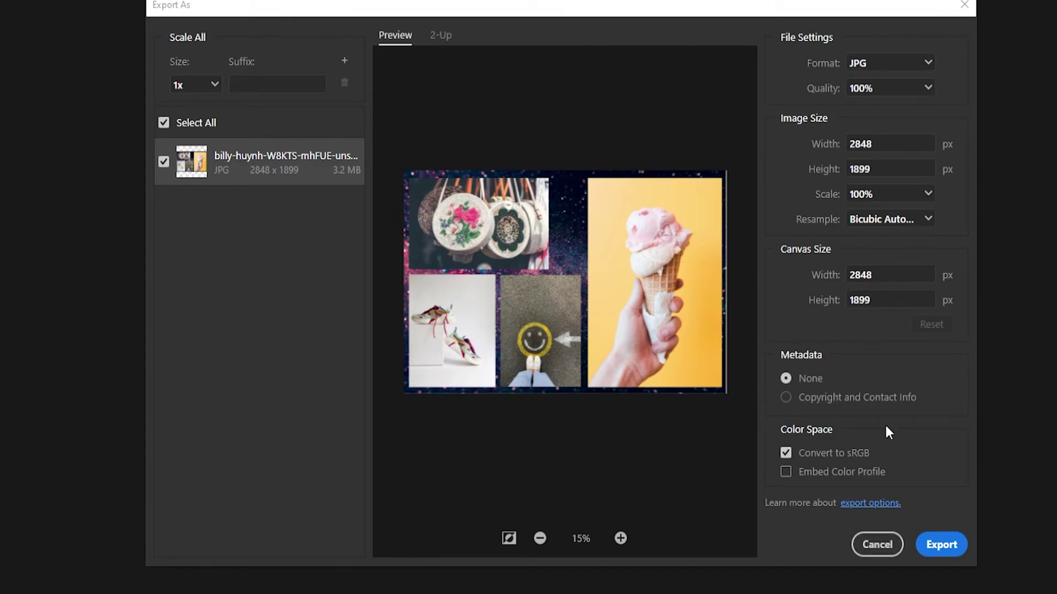
pyautogui.click(935, 546)
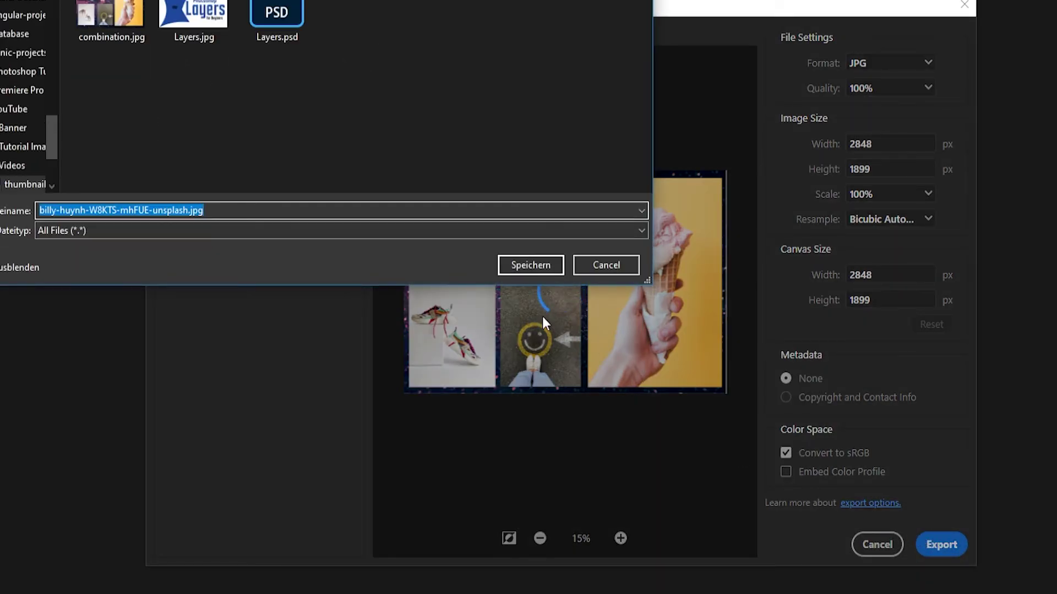
# - Name the exported image combine and save it in the thumbnail folder
pyautogui.click(232, 209)
pyautogui.moveTo(228, 211); pyautogui.dragTo(24, 212)
pyautogui.write('comb')
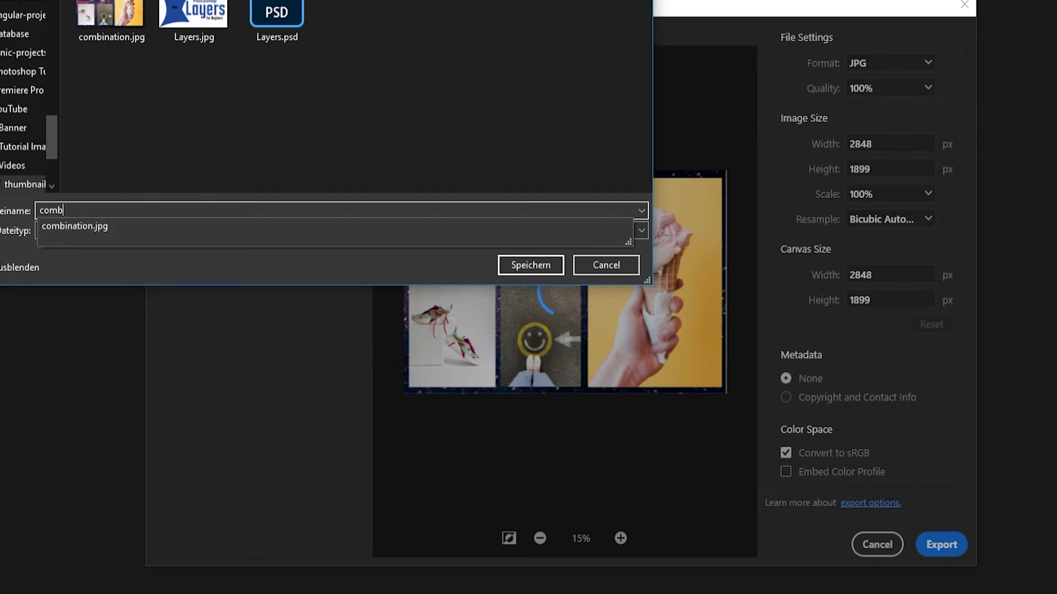
pyautogui.write('ine')
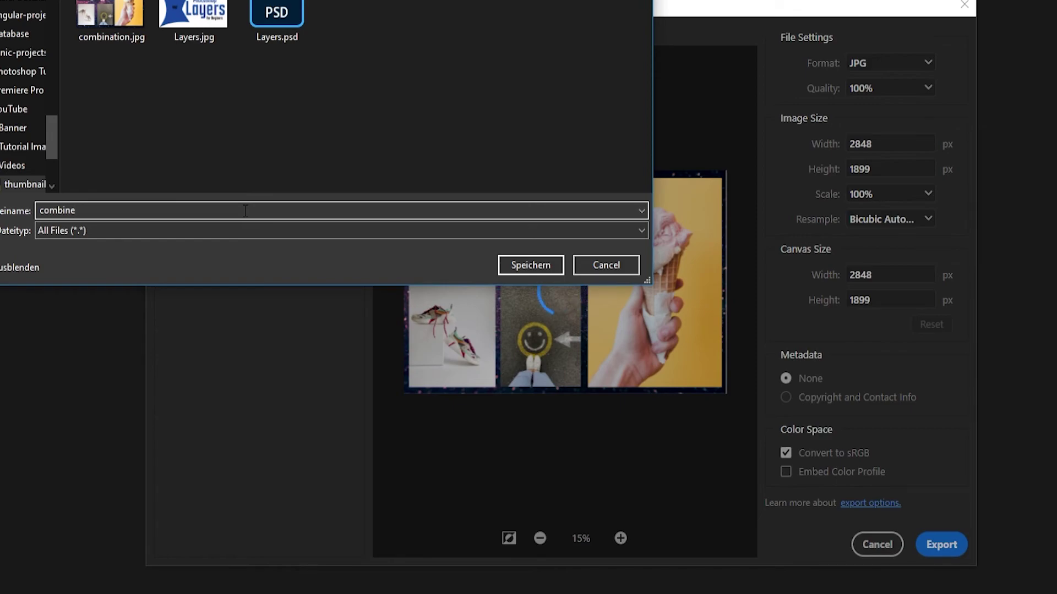
pyautogui.click(530, 265)
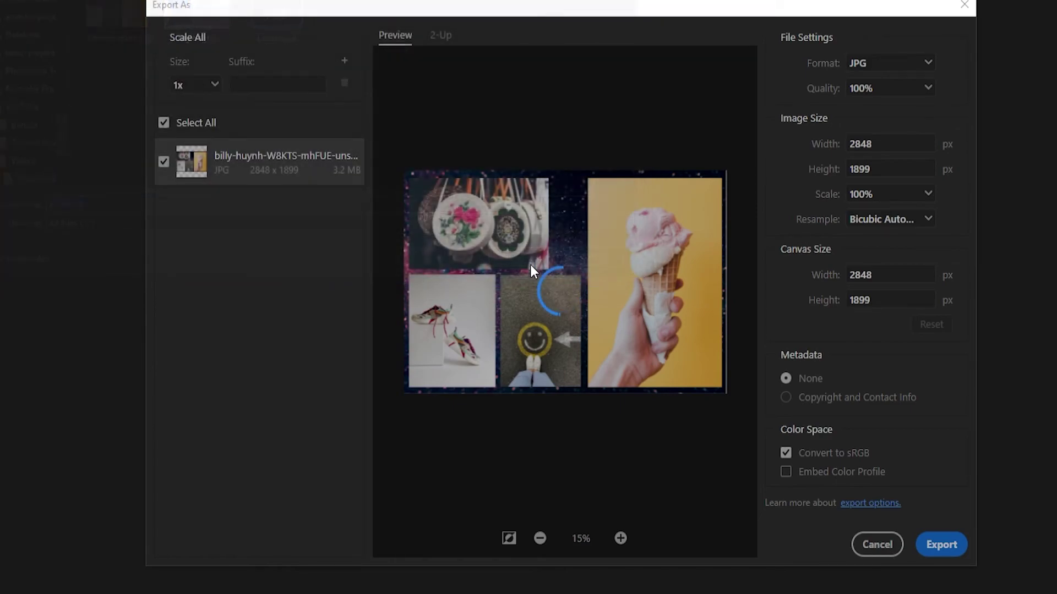